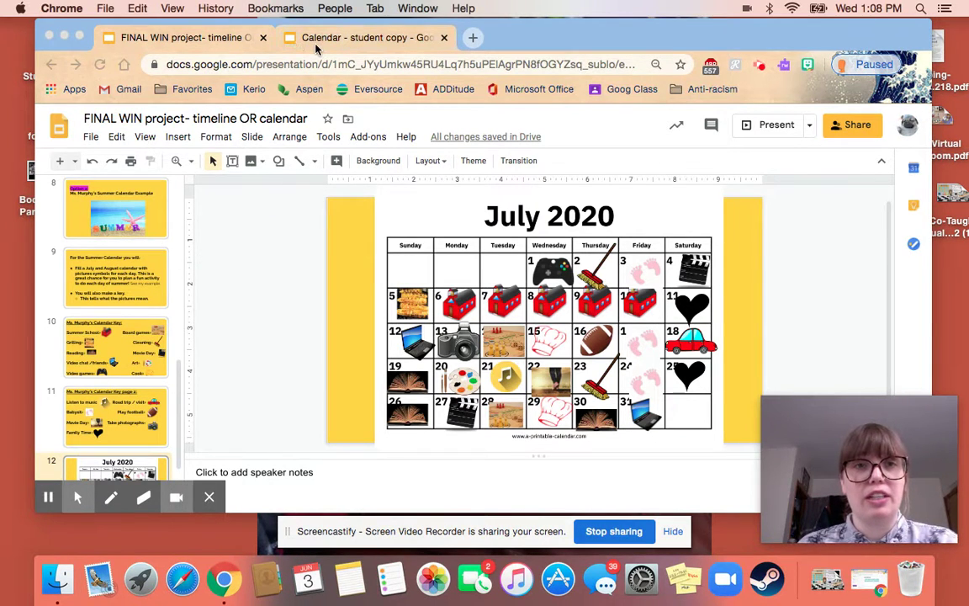
- Switch to the "Calendar - student copy" presentation and read its Written DIRECTIONS slide
{"action": "left_click", "coordinate": [287, 40]}
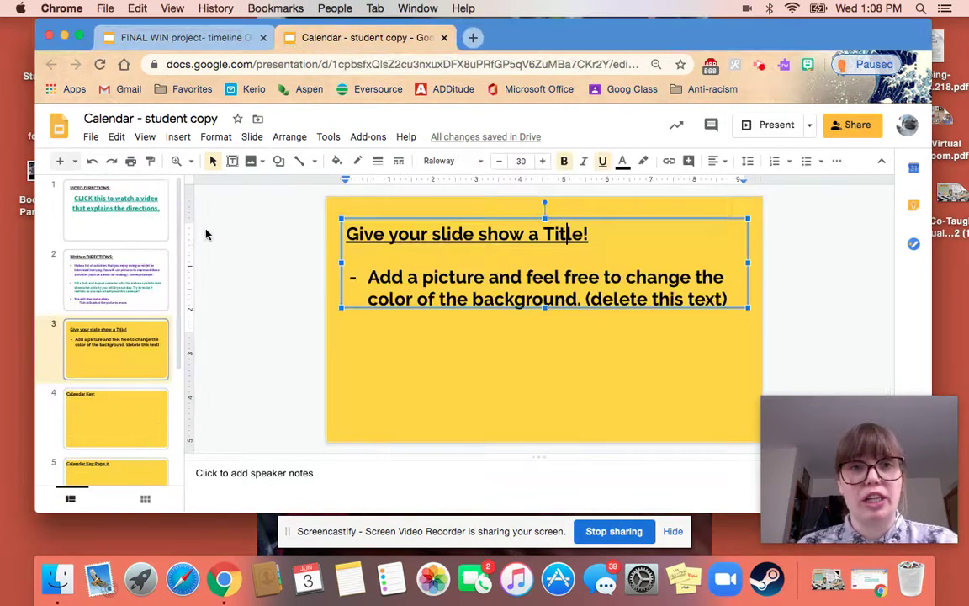
{"action": "left_click", "coordinate": [124, 220]}
{"action": "left_click", "coordinate": [109, 284]}
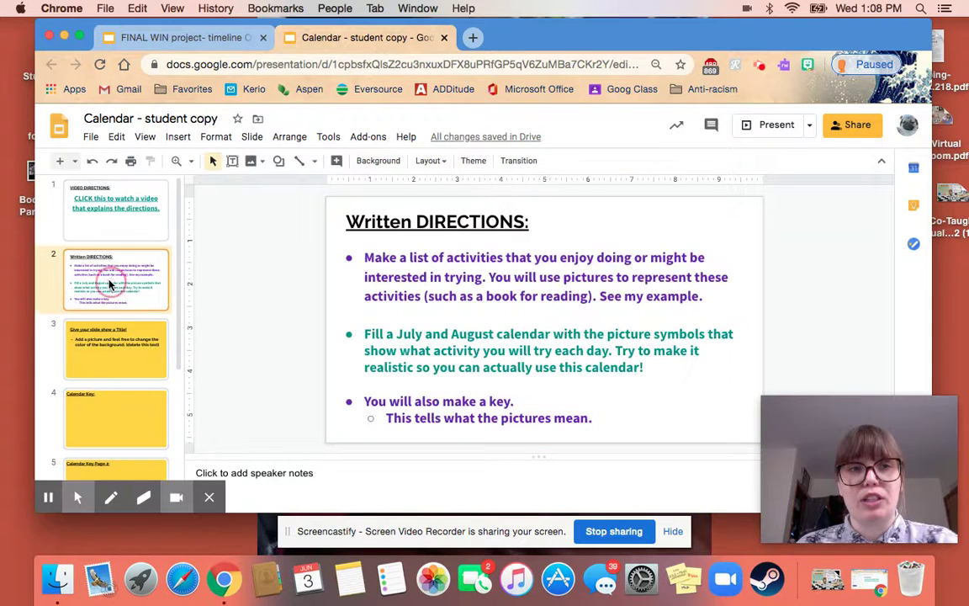
- Replace the title prompt on slide 3 with "Summer Fun!", keeping a blank line between it and the bullet
{"action": "left_click", "coordinate": [139, 349]}
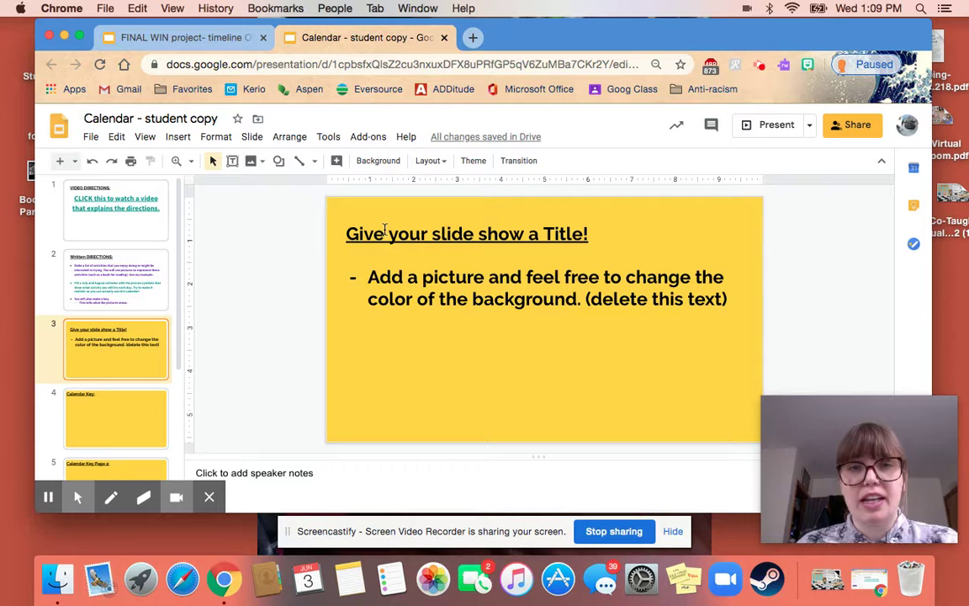
{"action": "left_click", "coordinate": [347, 230]}
{"action": "left_click_drag", "start_coordinate": [346, 231], "coordinate": [624, 243]}
{"action": "type", "text": "Summer Fun!"}
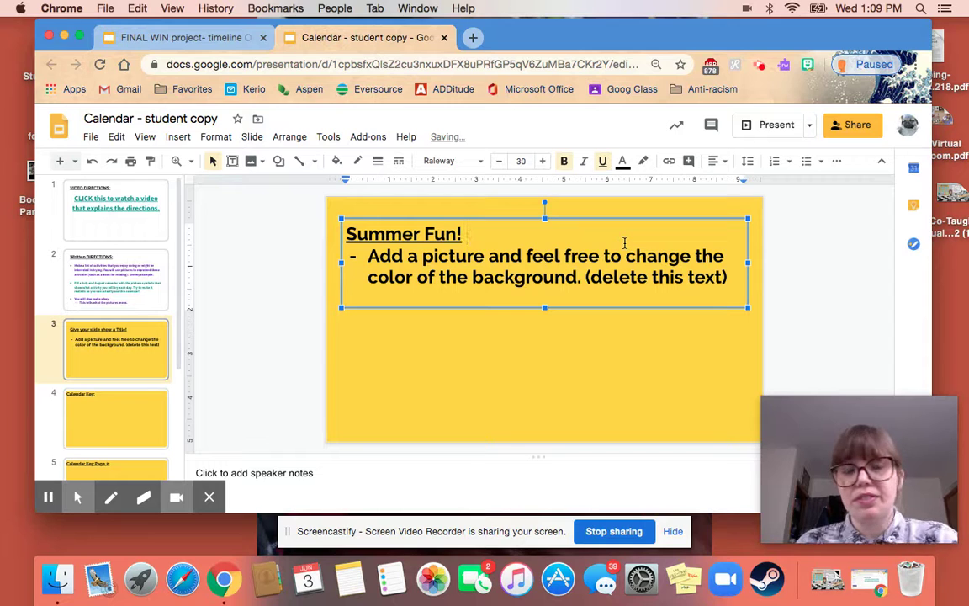
{"action": "key", "text": "Return"}
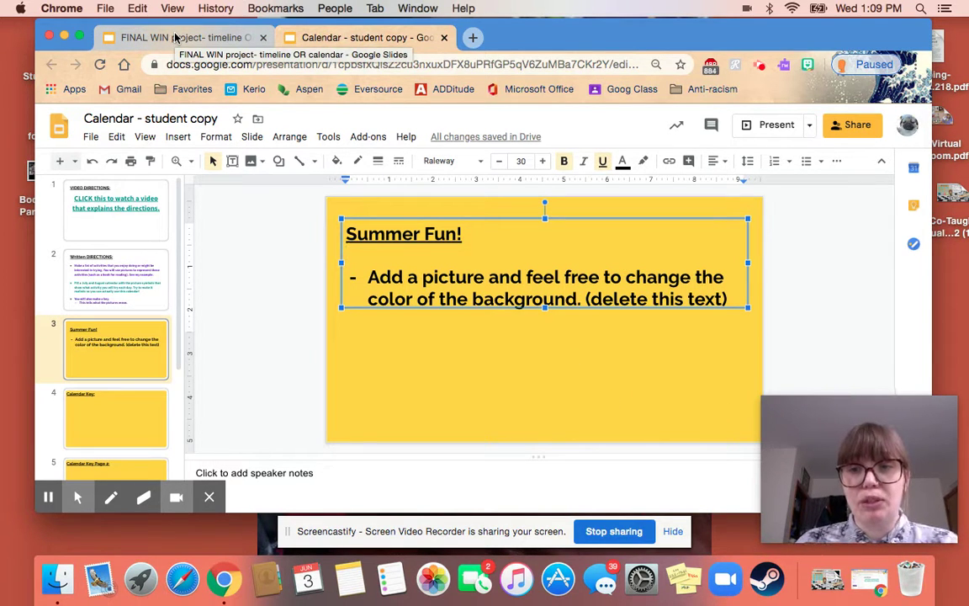
- In the "FINAL WIN project- timeline OR calendar" presentation, examine the Option 2 summer calendar title slide as an example
{"action": "left_click", "coordinate": [175, 37]}
{"action": "scroll", "coordinate": [93, 229], "scroll_direction": "up", "scroll_amount": 10}
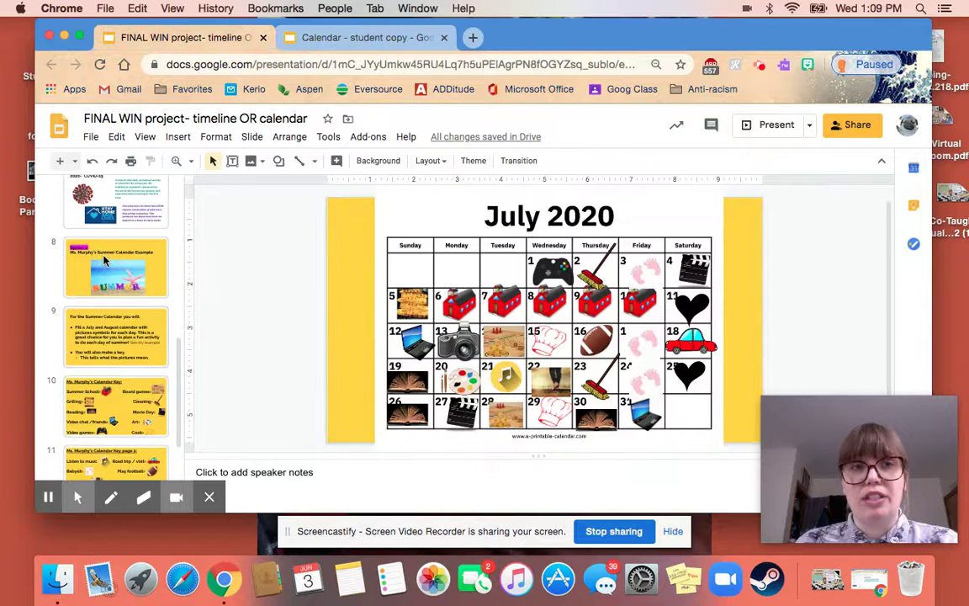
{"action": "left_click", "coordinate": [129, 183]}
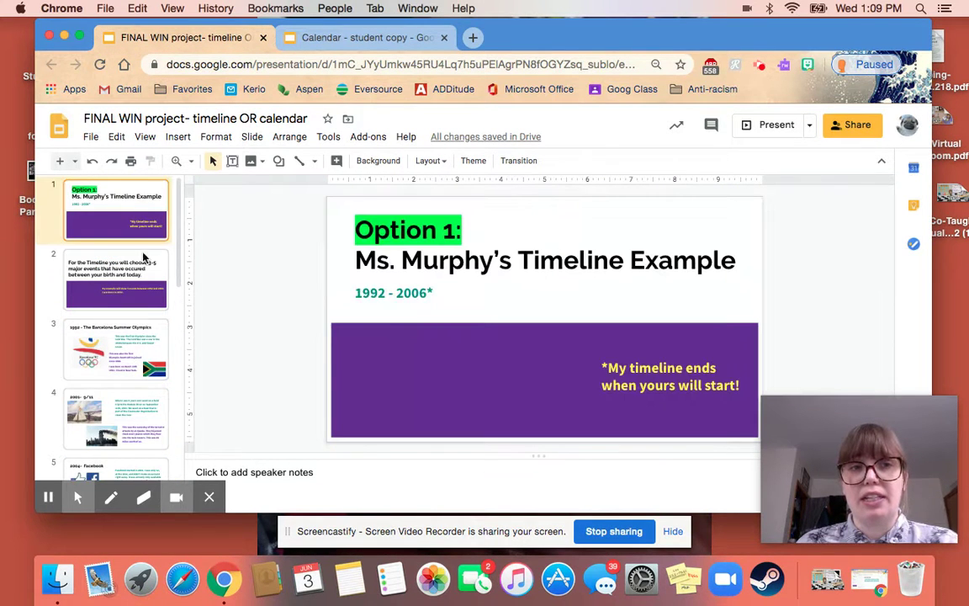
{"action": "scroll", "coordinate": [118, 337], "scroll_direction": "down", "scroll_amount": 10}
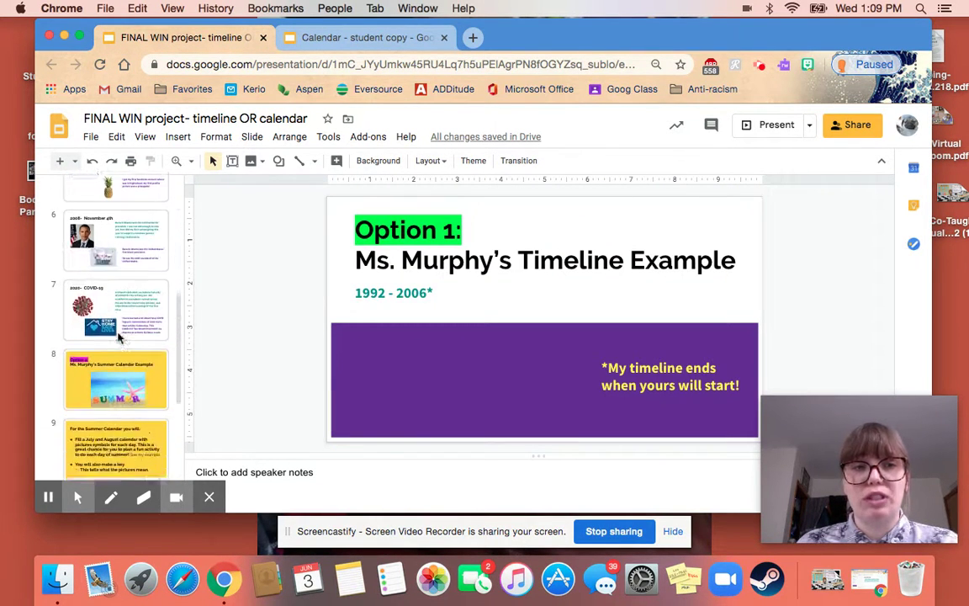
{"action": "left_click", "coordinate": [106, 305]}
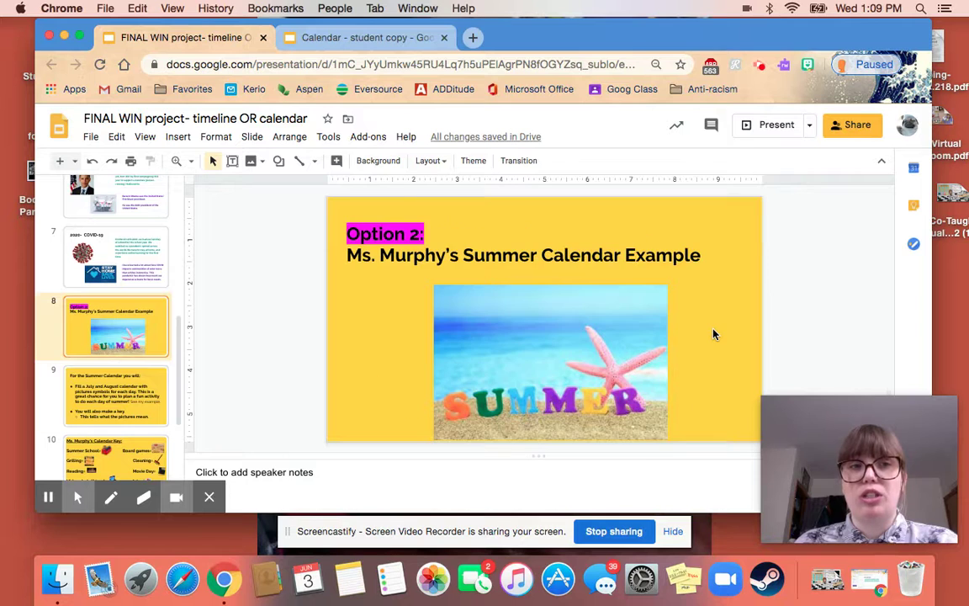
{"action": "key", "text": "Down"}
{"action": "left_click", "coordinate": [112, 322]}
{"action": "scroll", "coordinate": [111, 322], "scroll_direction": "down", "scroll_amount": 3}
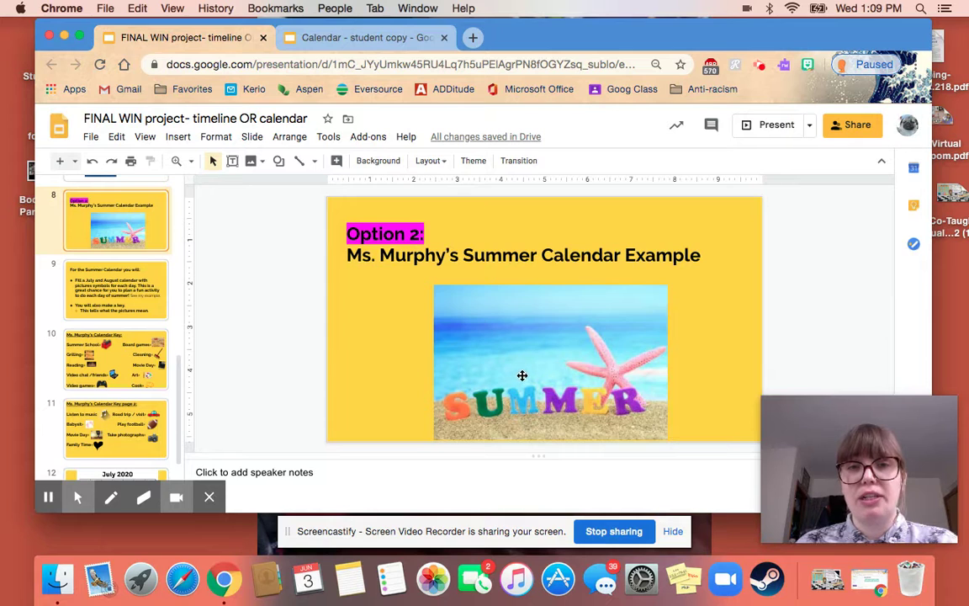
- Reread the student copy's written directions and examine both calendar key slides in the example presentation
{"action": "left_click", "coordinate": [343, 36]}
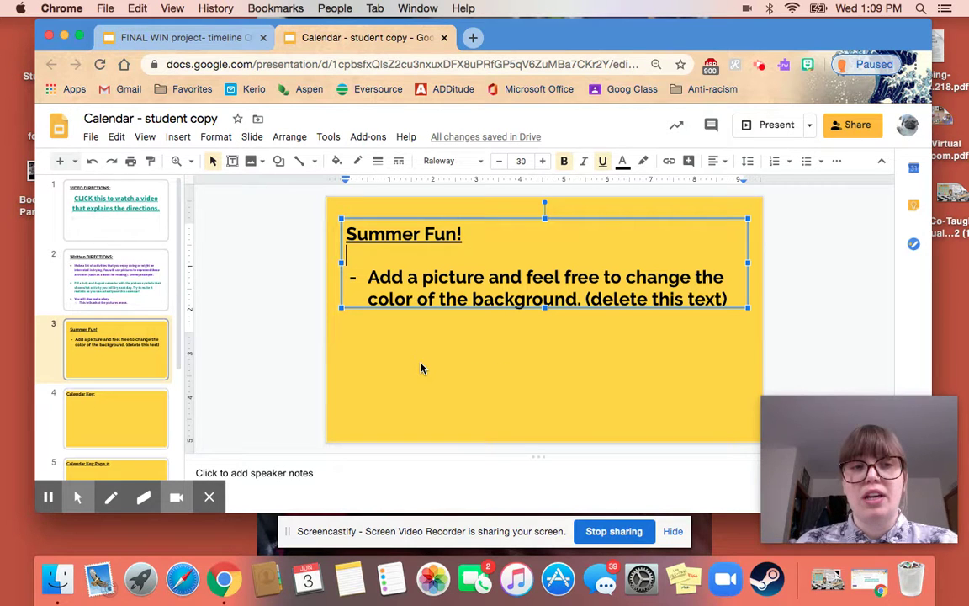
{"action": "left_click", "coordinate": [109, 299]}
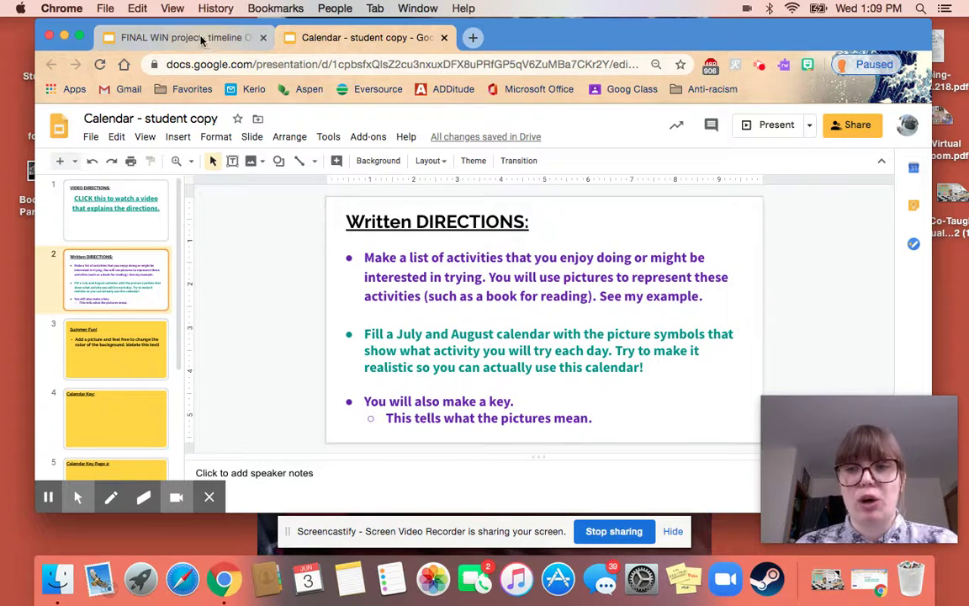
{"action": "left_click", "coordinate": [174, 39]}
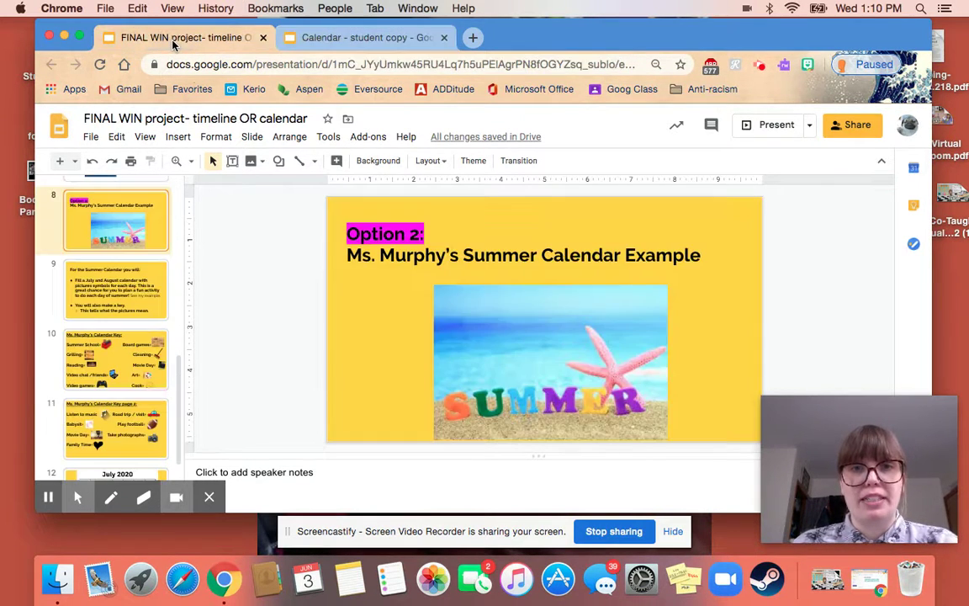
{"action": "left_click", "coordinate": [101, 332]}
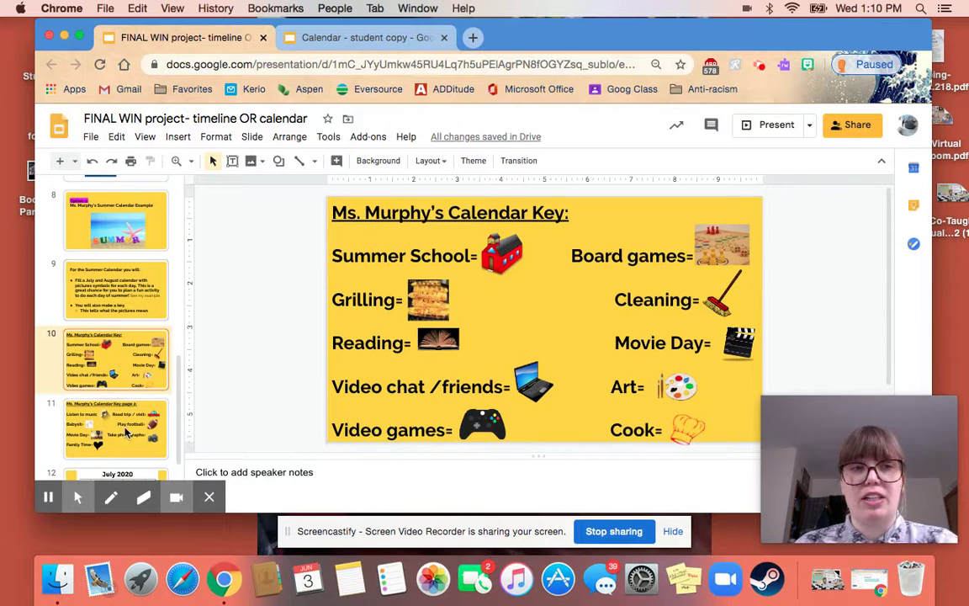
{"action": "left_click", "coordinate": [114, 399]}
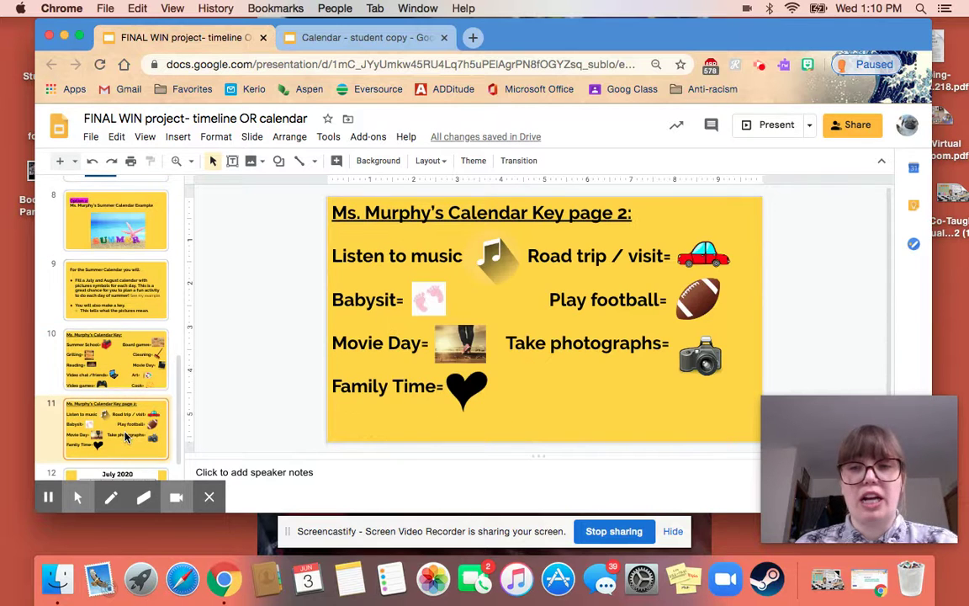
{"action": "left_click", "coordinate": [108, 357]}
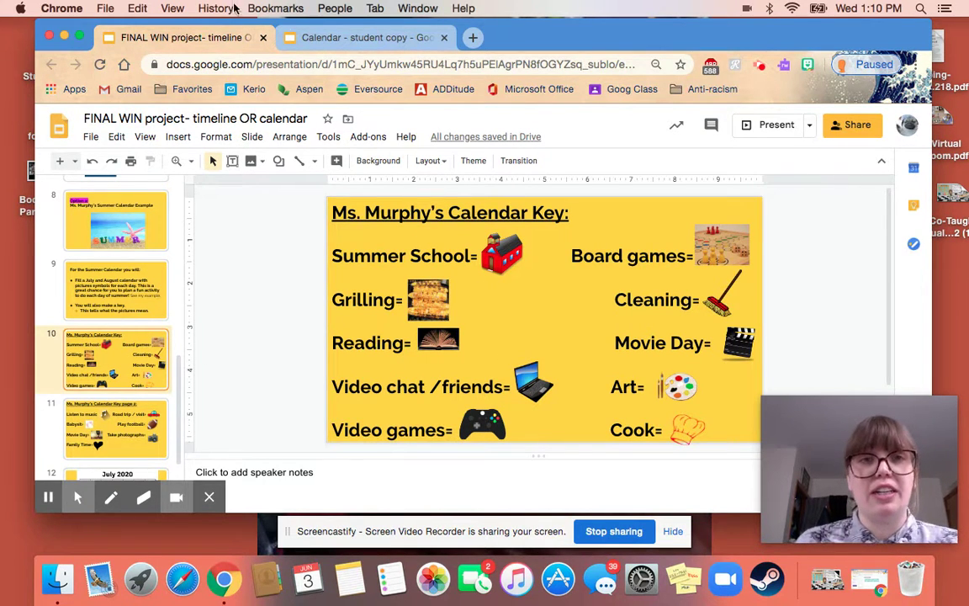
- Return to the student copy and review its empty Calendar Key slide and the Written DIRECTIONS slide
{"action": "left_click", "coordinate": [328, 42]}
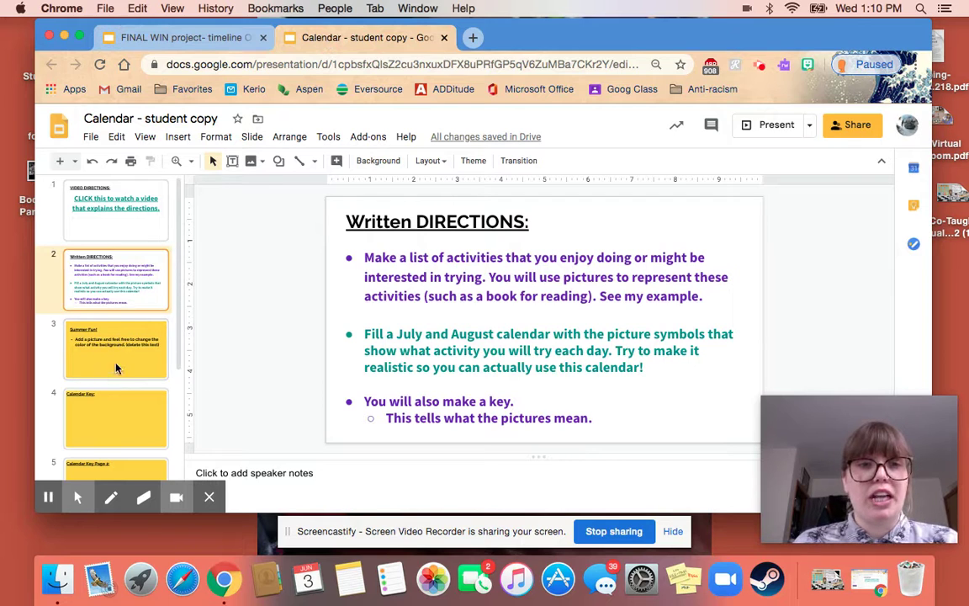
{"action": "scroll", "coordinate": [115, 336], "scroll_direction": "down", "scroll_amount": 1}
{"action": "left_click", "coordinate": [111, 385]}
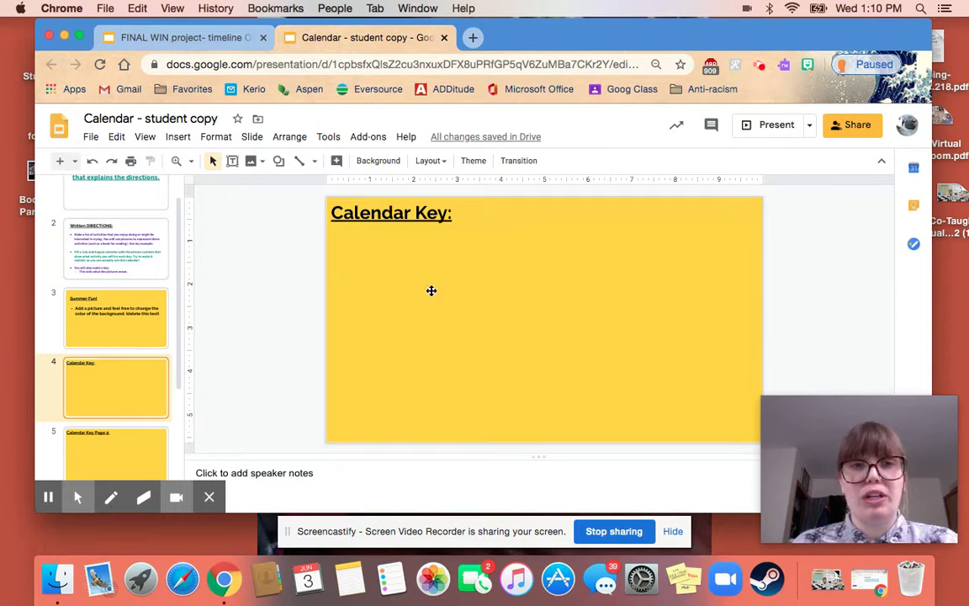
{"action": "left_click", "coordinate": [446, 261]}
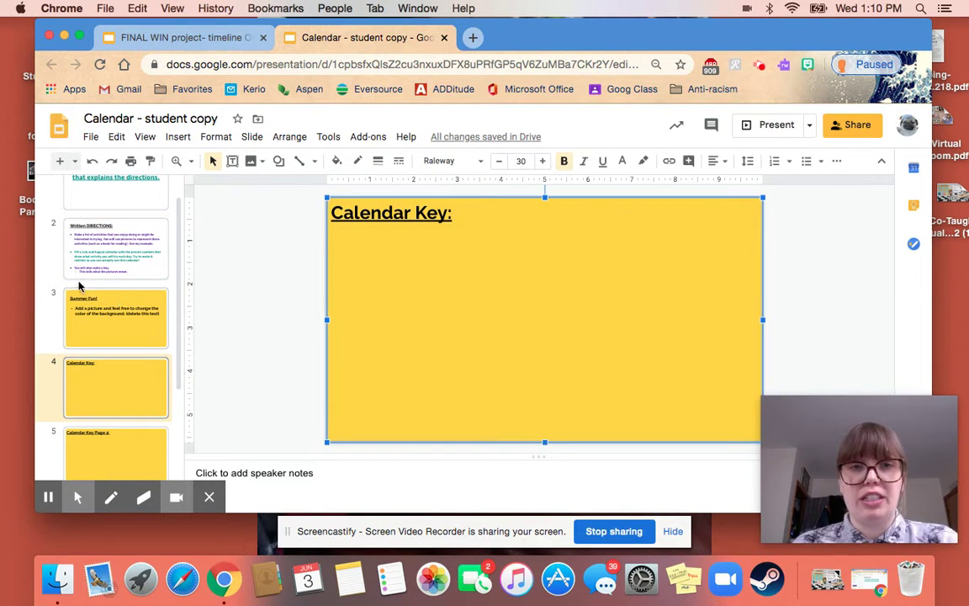
{"action": "left_click", "coordinate": [122, 265]}
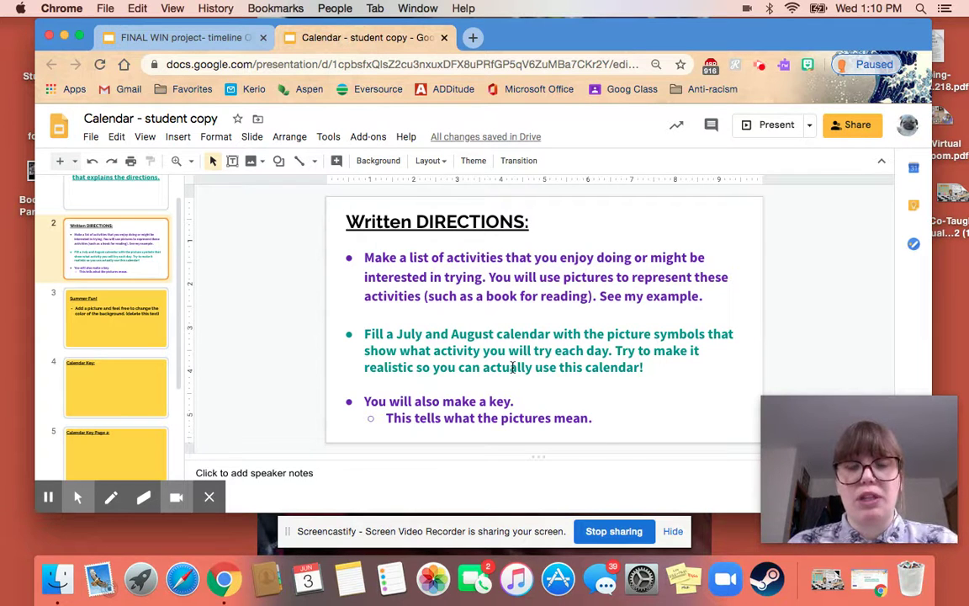
- On the first Calendar Key slide, add the entry "Reading" below the heading, separated by a blank line
{"action": "left_click", "coordinate": [112, 374]}
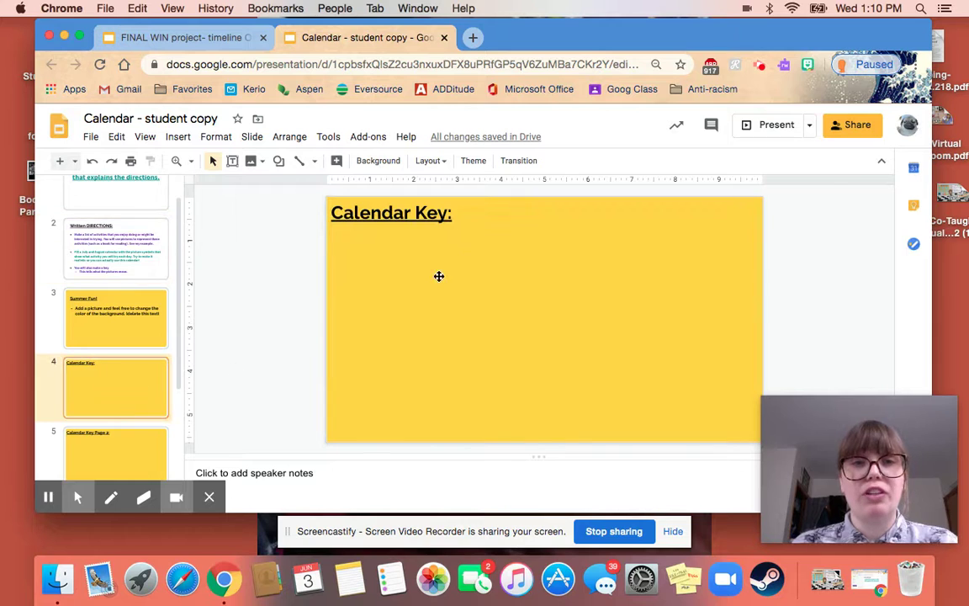
{"action": "left_click", "coordinate": [466, 255]}
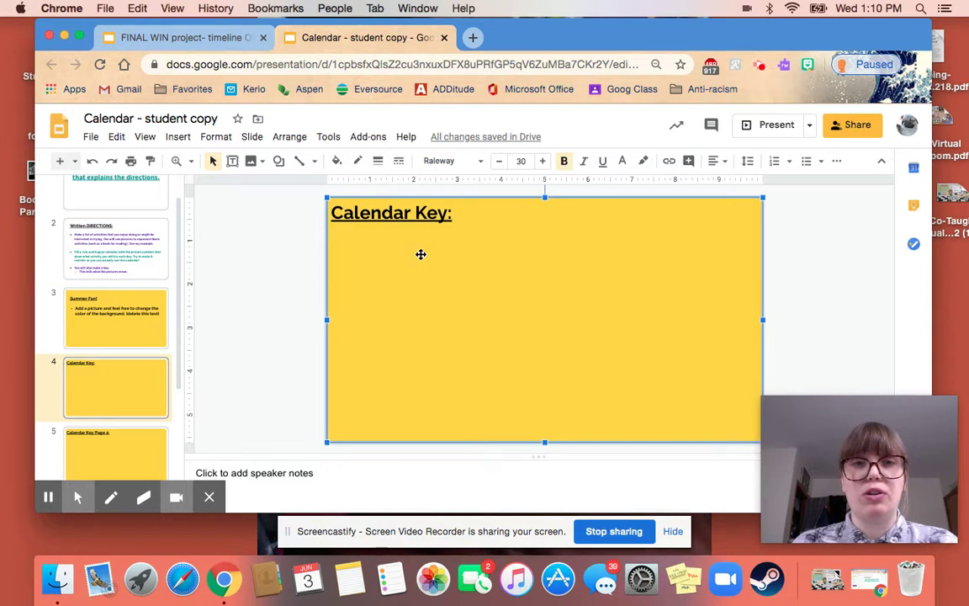
{"action": "left_click", "coordinate": [451, 221]}
{"action": "left_click", "coordinate": [454, 216]}
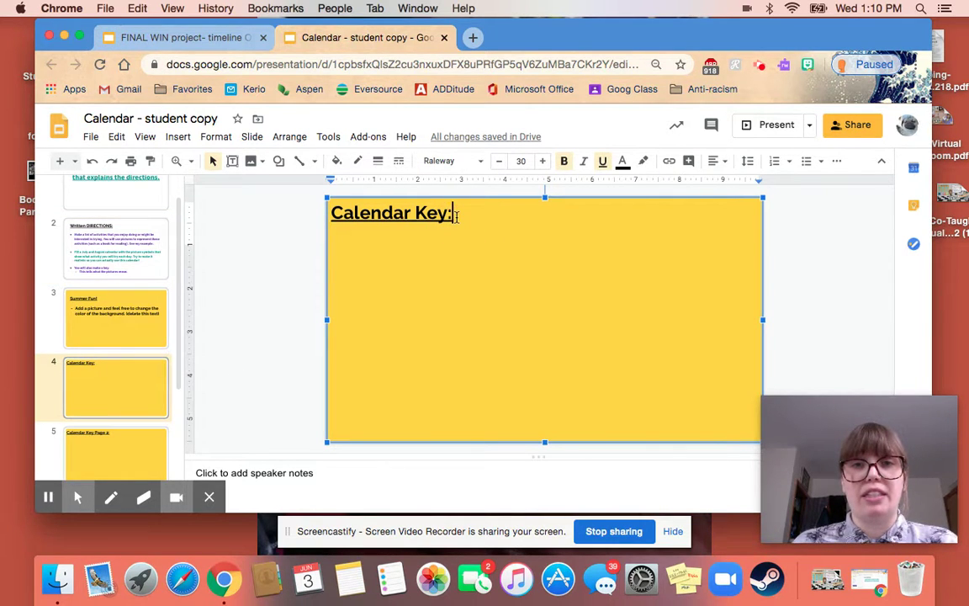
{"action": "key", "text": "Return"}
{"action": "key", "text": "Return"}
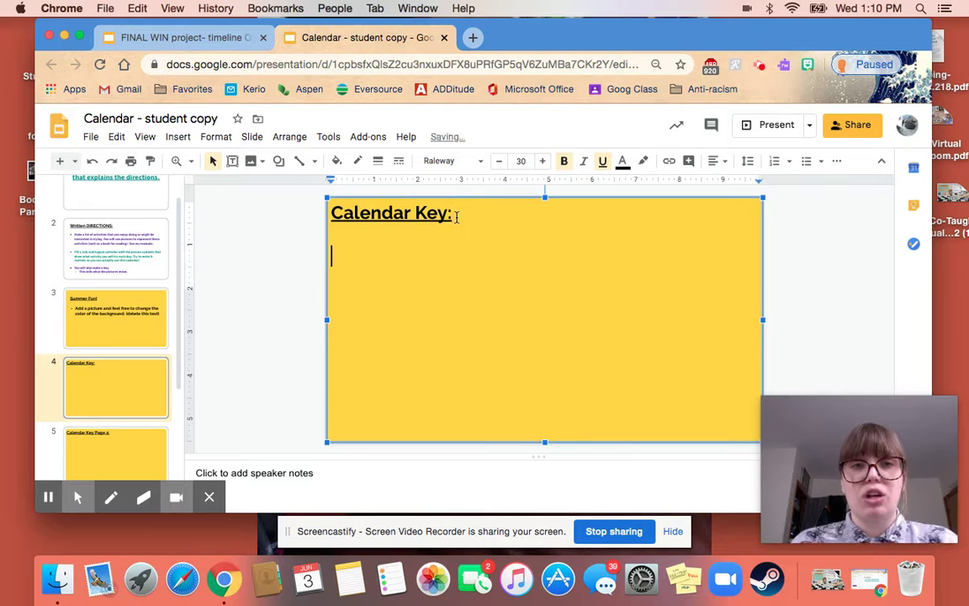
{"action": "type", "text": "Read"}
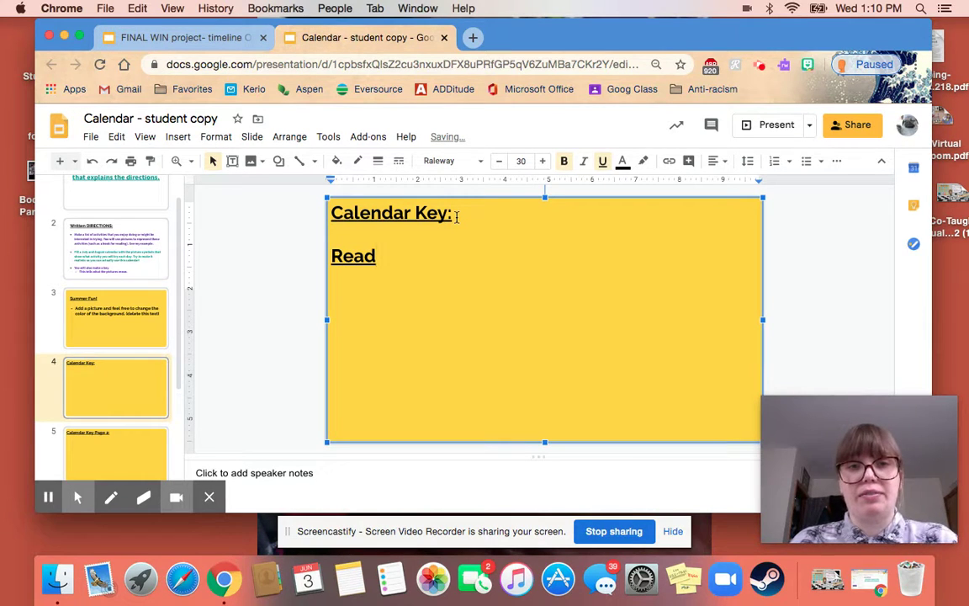
{"action": "type", "text": "ing"}
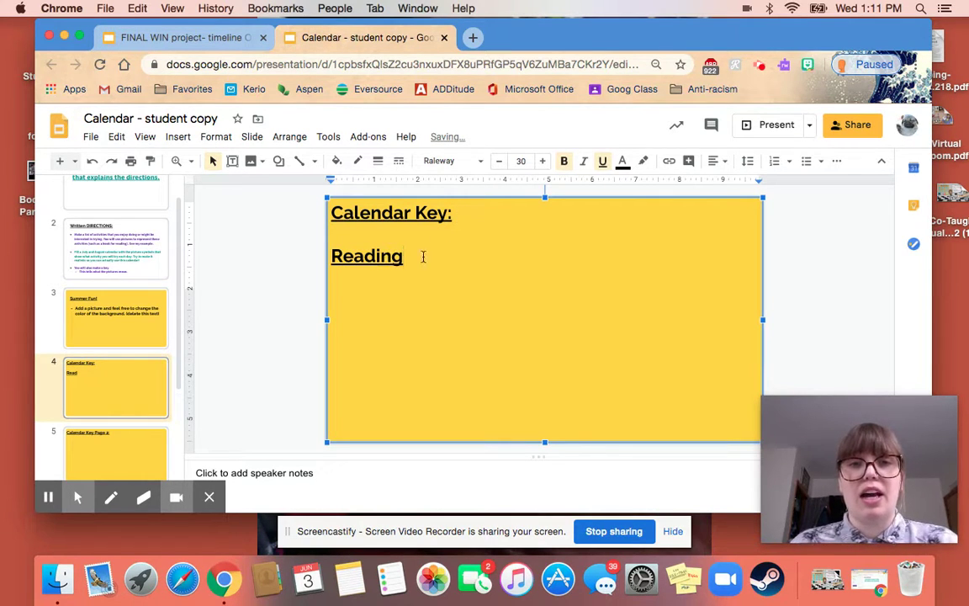
- Remove the underline from the "Reading" entry and append an equals sign to it
{"action": "left_click", "coordinate": [408, 260]}
{"action": "left_click_drag", "start_coordinate": [408, 260], "coordinate": [325, 255]}
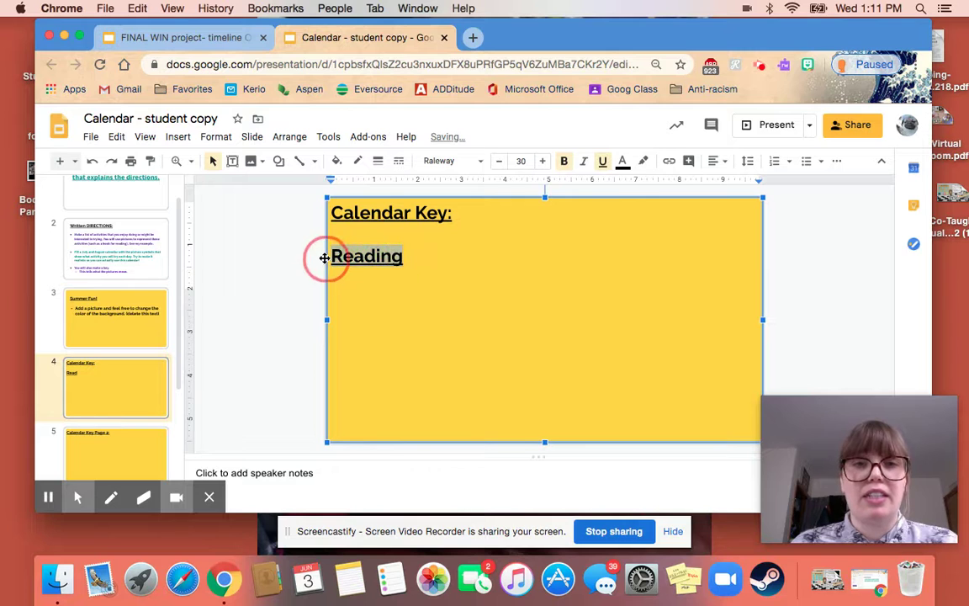
{"action": "left_click", "coordinate": [602, 160]}
{"action": "left_click", "coordinate": [408, 256]}
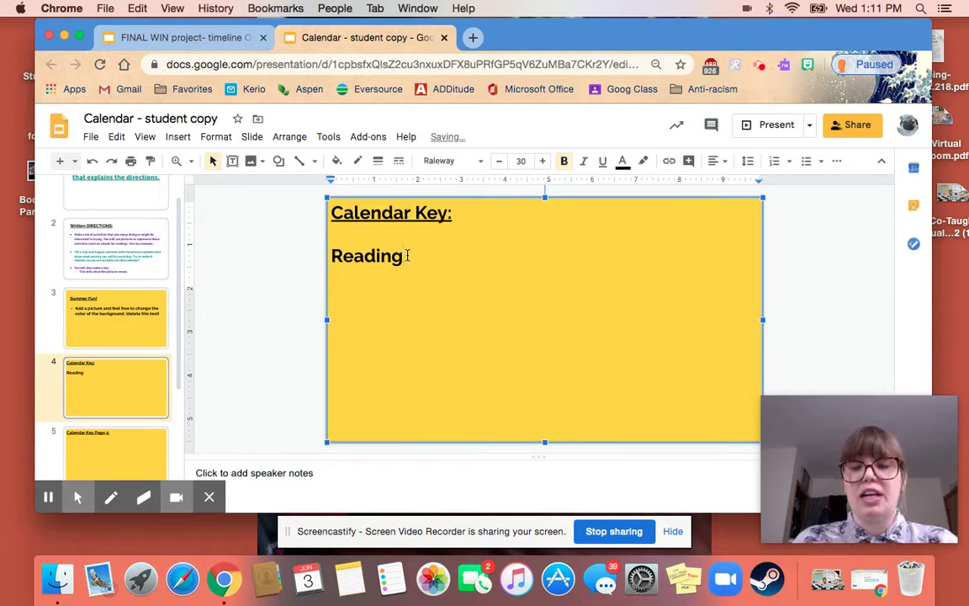
{"action": "type", "text": ":"}
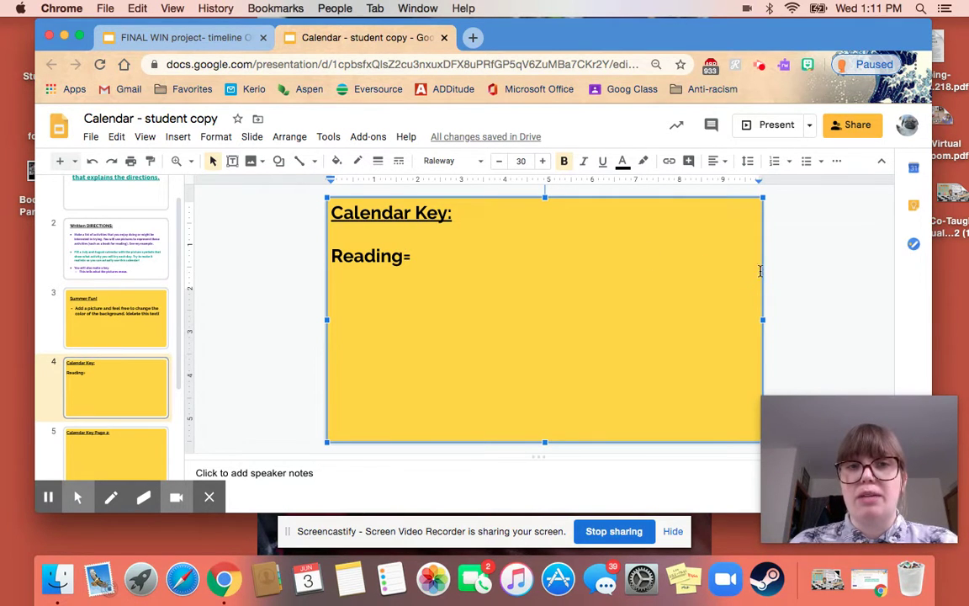
- Add the entry "Taking pictures of city=" below the reading entry, separated by a blank line
{"action": "key", "text": "Return"}
{"action": "key", "text": "Return"}
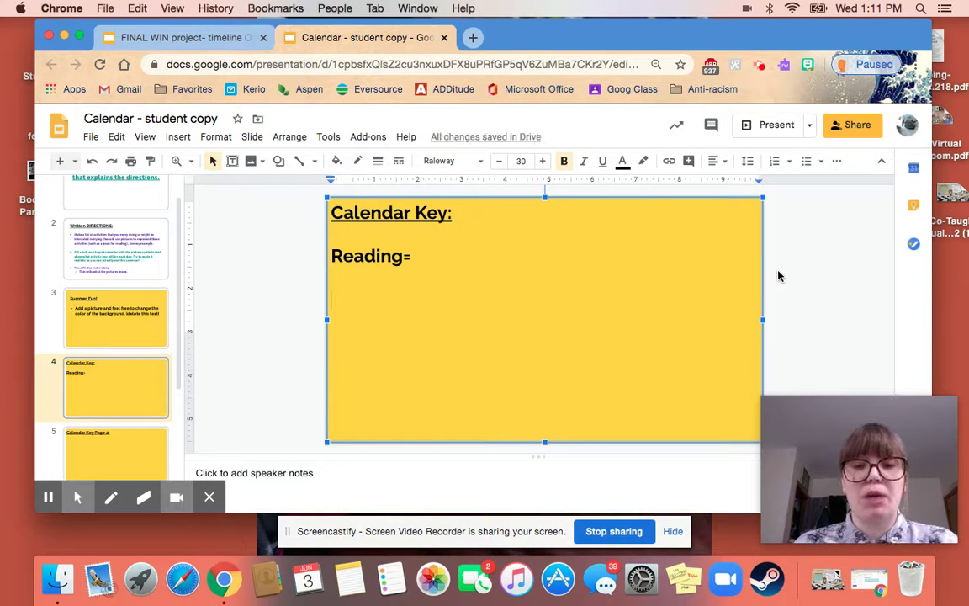
{"action": "type", "text": "Taking p"}
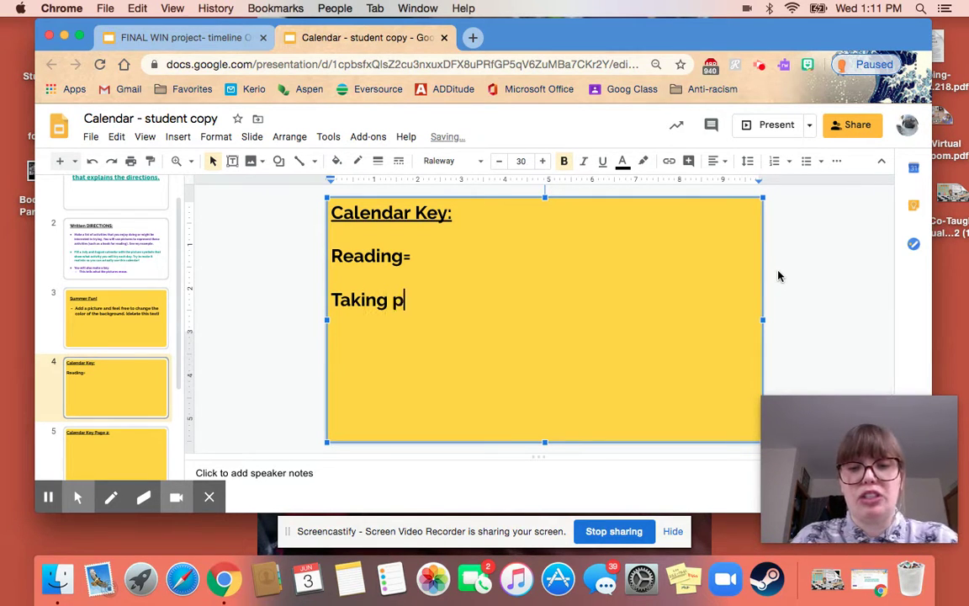
{"action": "type", "text": "ictures of "}
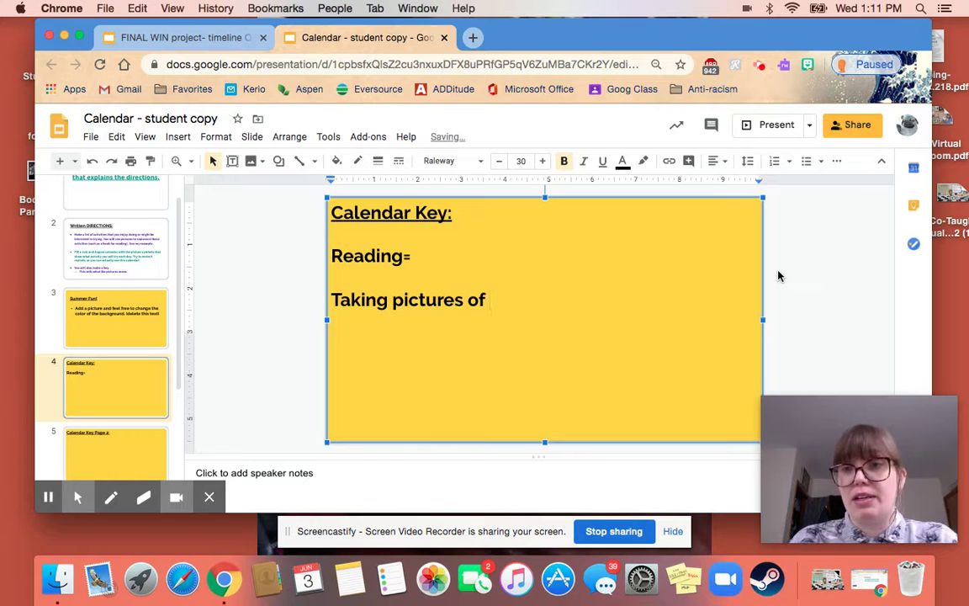
{"action": "type", "text": "to"}
{"action": "key", "text": "BackSpace"}
{"action": "key", "text": "BackSpace"}
{"action": "type", "text": "c"}
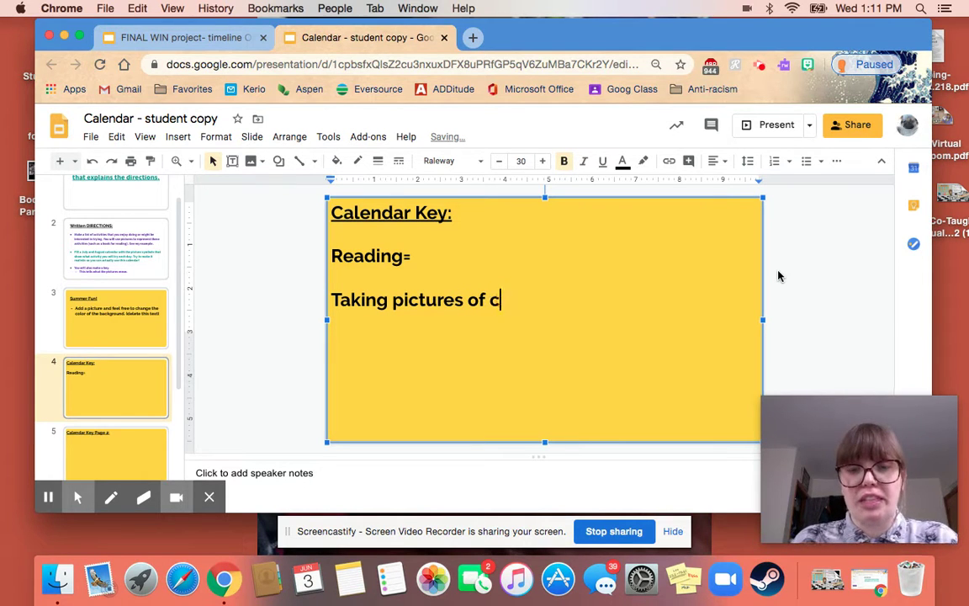
{"action": "type", "text": "ity="}
- Add the entry "Cleaning=" below the city pictures entry, separated by a blank line
{"action": "key", "text": "Return"}
{"action": "key", "text": "Return"}
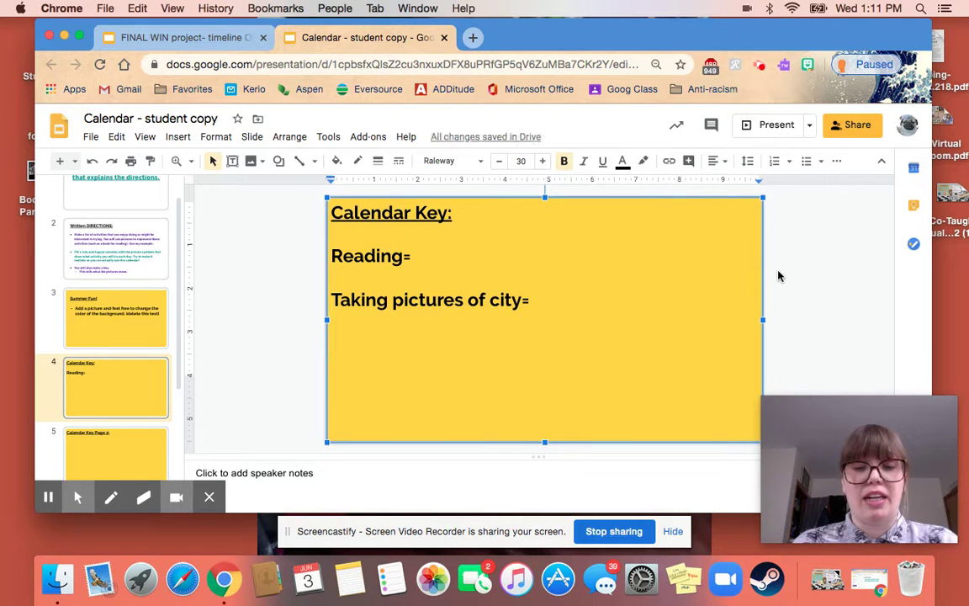
{"action": "type", "text": "Cleaning"}
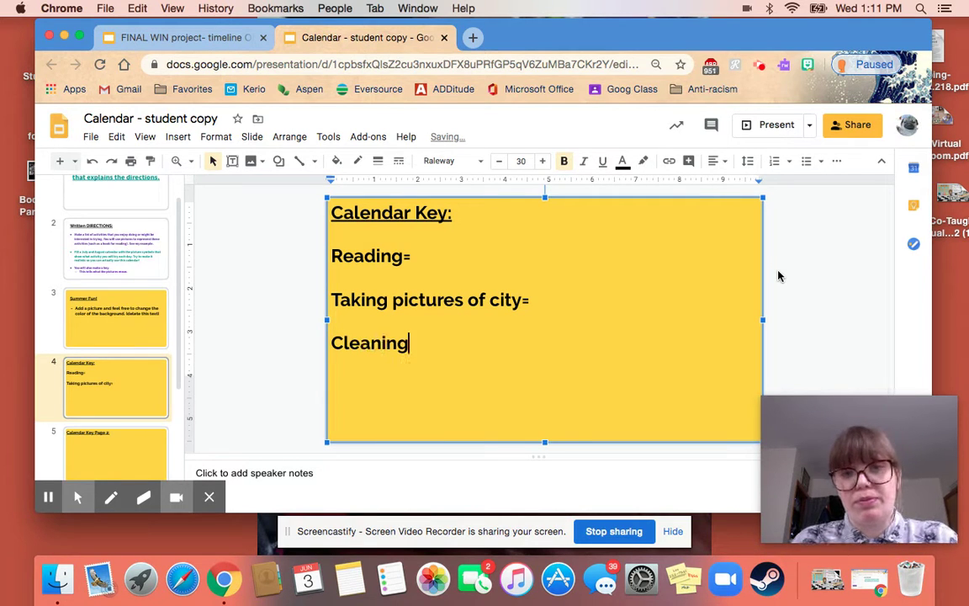
{"action": "type", "text": "="}
- Add the entry "Movie Marathon=" below the cleaning entry, separated by a blank line
{"action": "key", "text": "Return"}
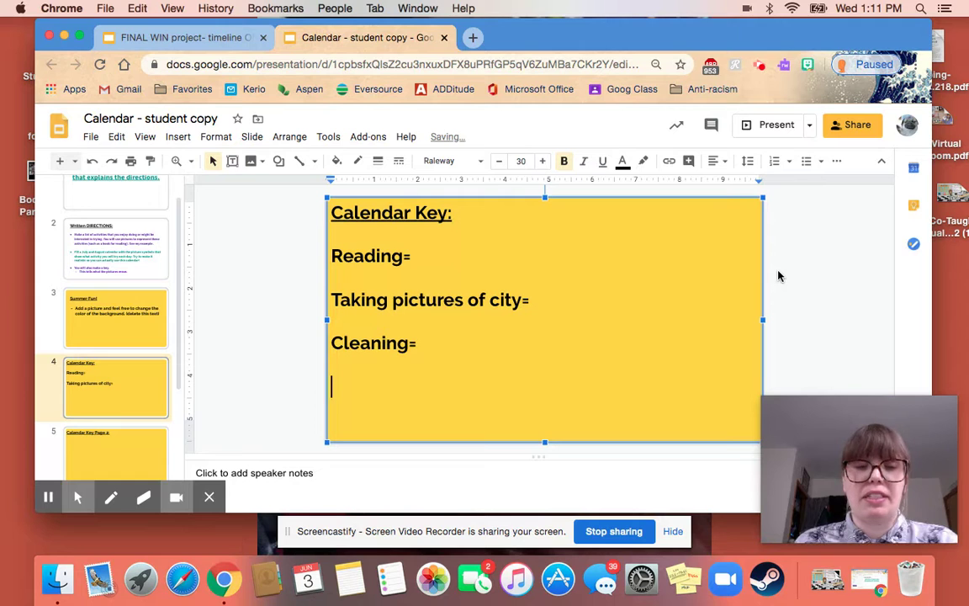
{"action": "type", "text": "Movie"}
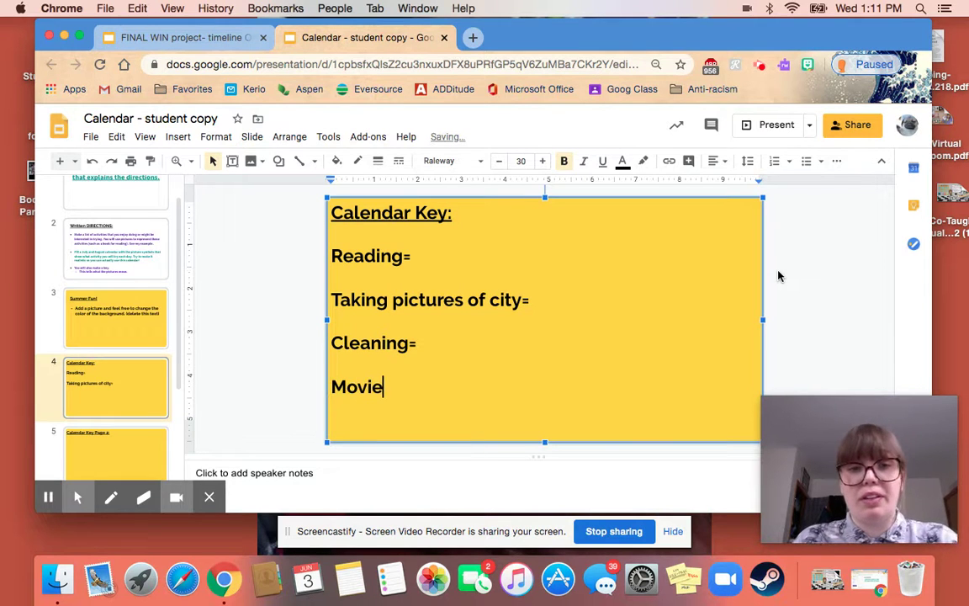
{"action": "type", "text": " Marathon"}
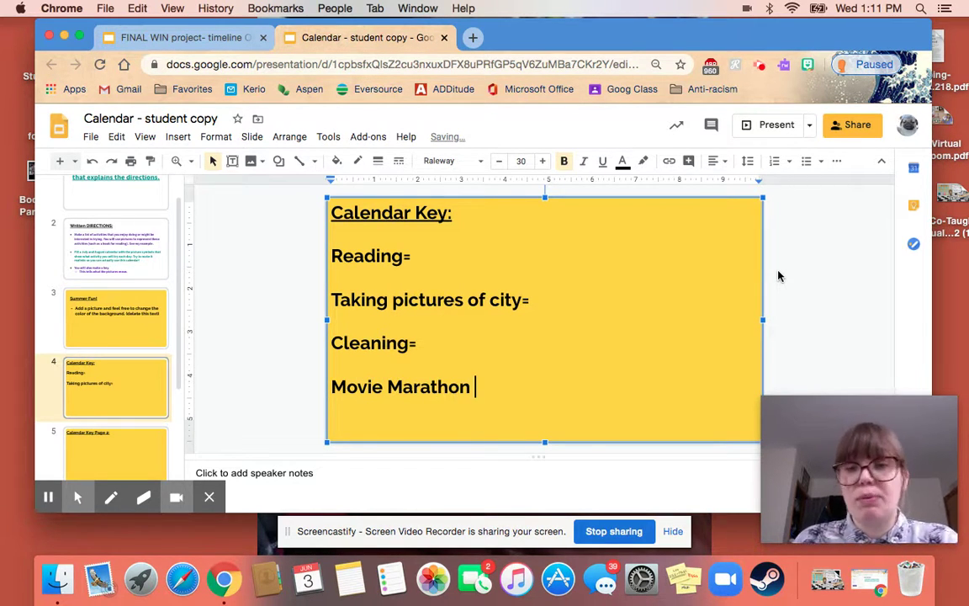
{"action": "key", "text": "BackSpace"}
{"action": "type", "text": "="}
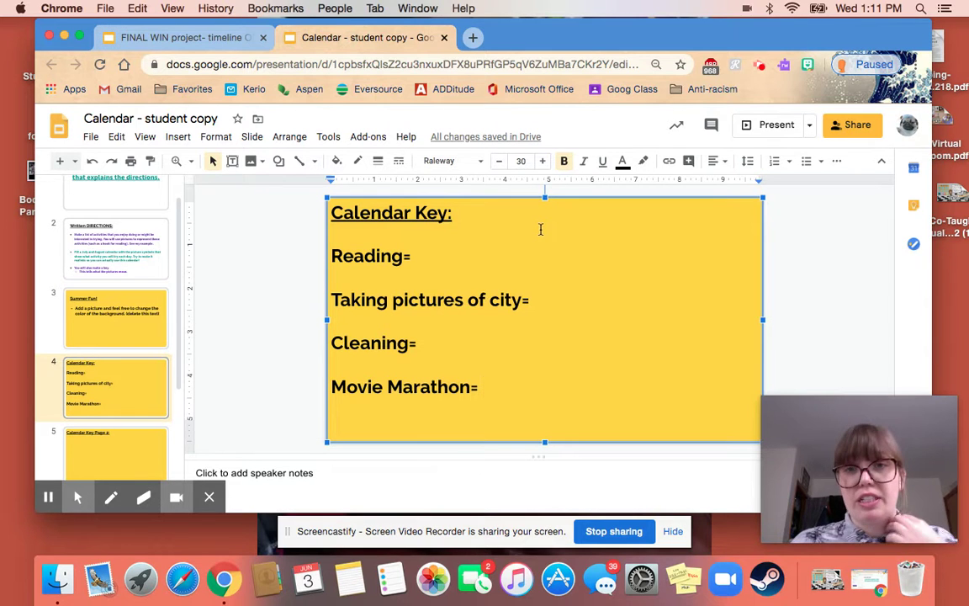
- Start a web image search for the Reading entry and search for "book"
{"action": "left_click", "coordinate": [429, 252]}
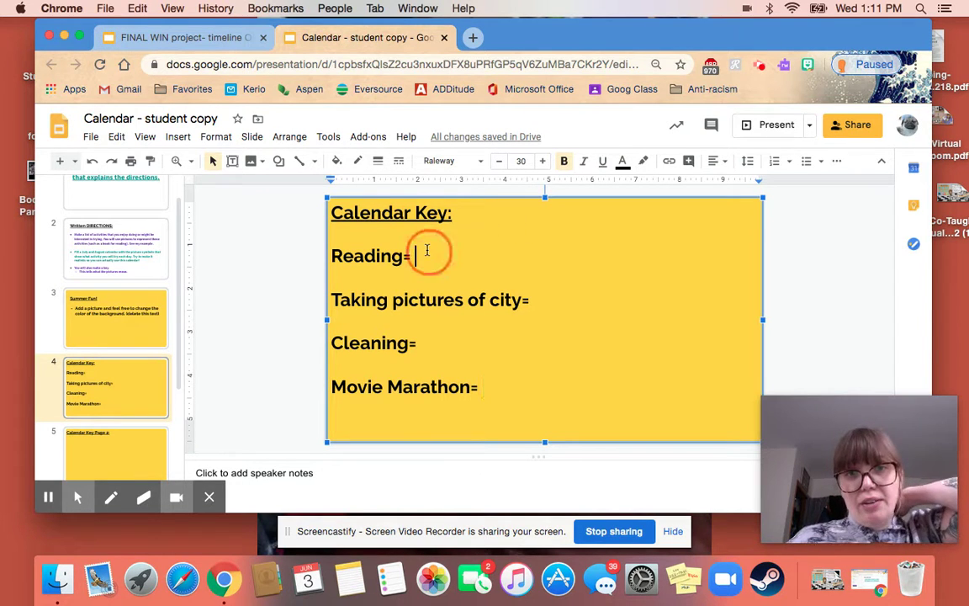
{"action": "left_click", "coordinate": [179, 143]}
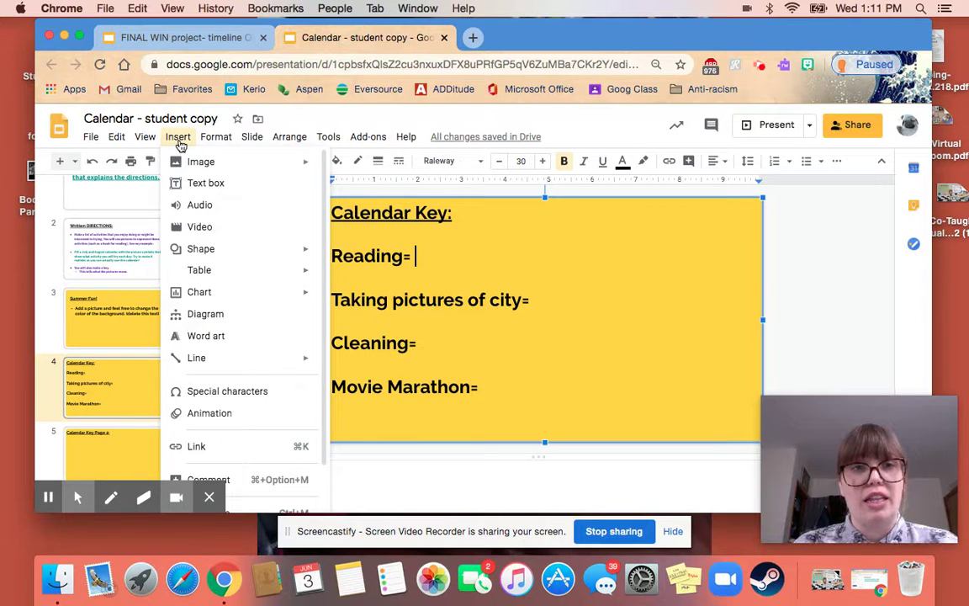
{"action": "mouse_move", "coordinate": [190, 167]}
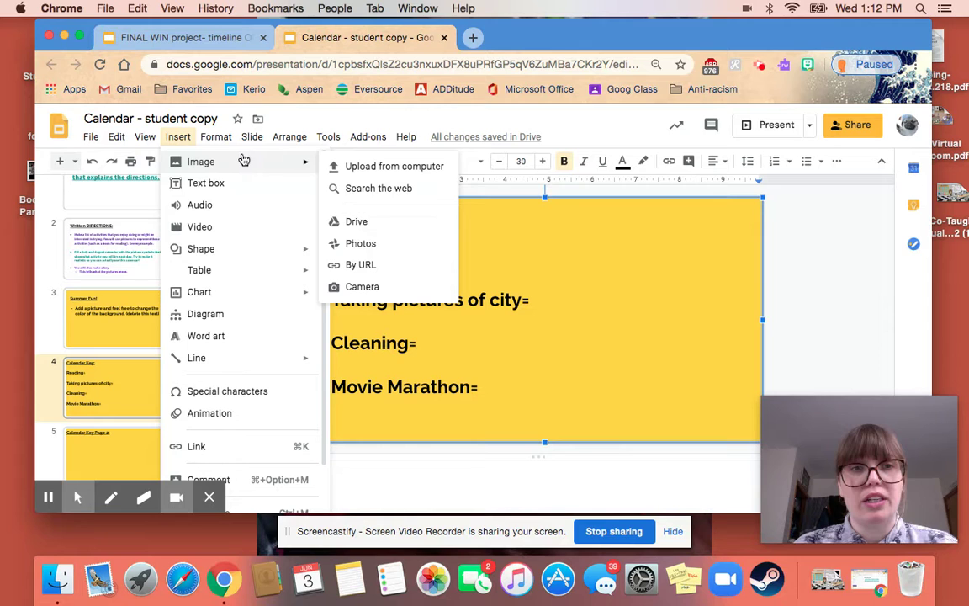
{"action": "left_click", "coordinate": [364, 194]}
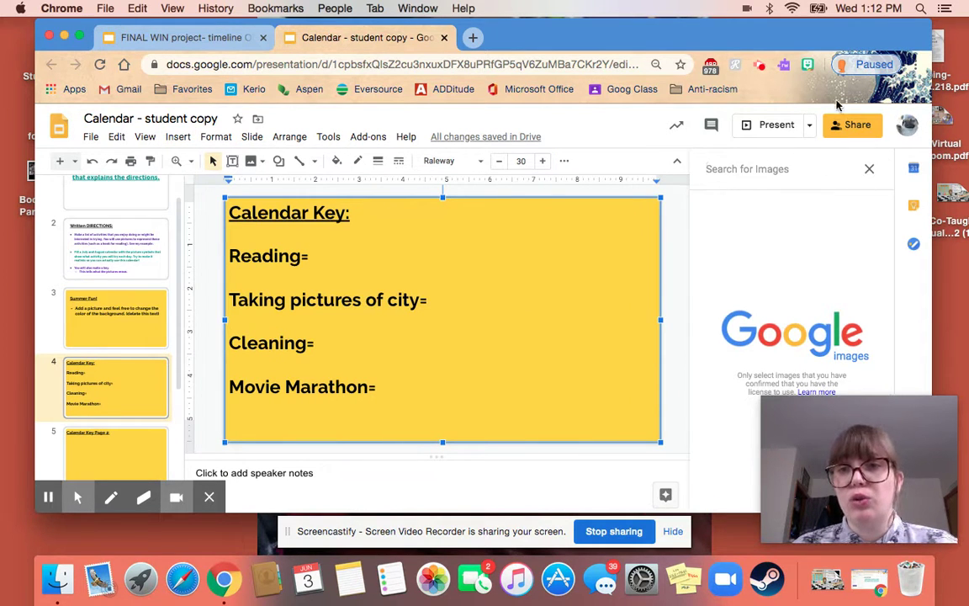
{"action": "left_click", "coordinate": [745, 169]}
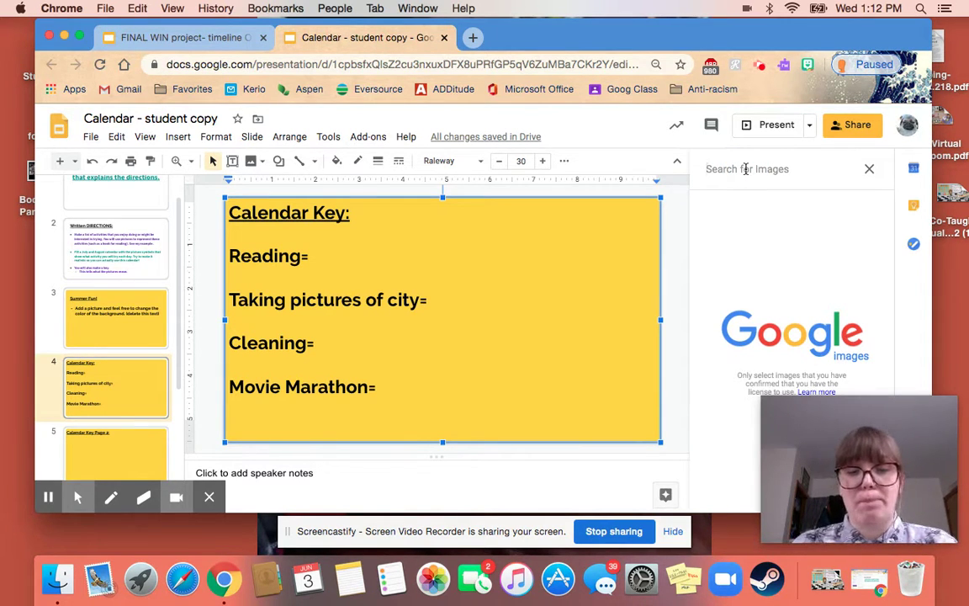
{"action": "type", "text": "book"}
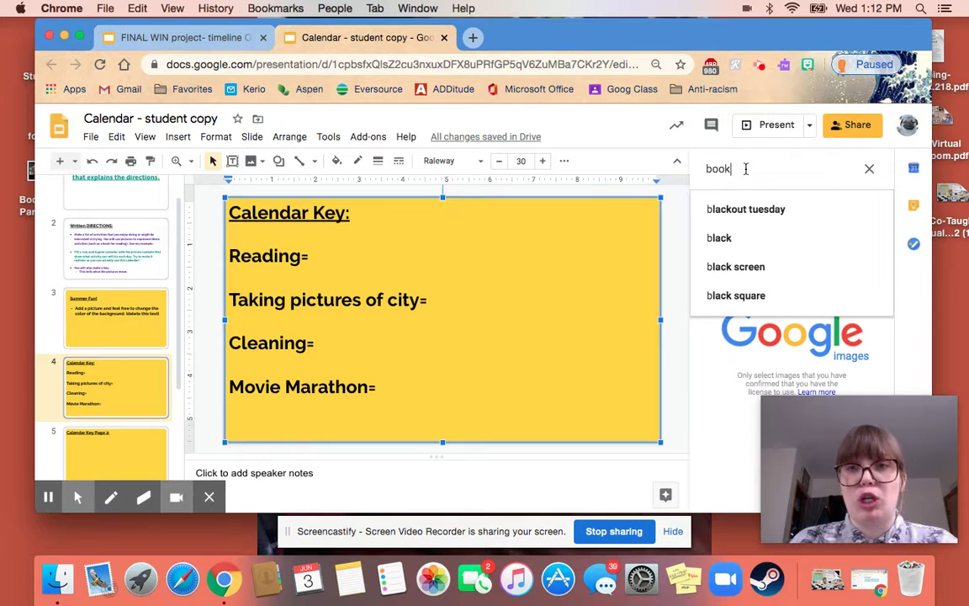
{"action": "key", "text": "Return"}
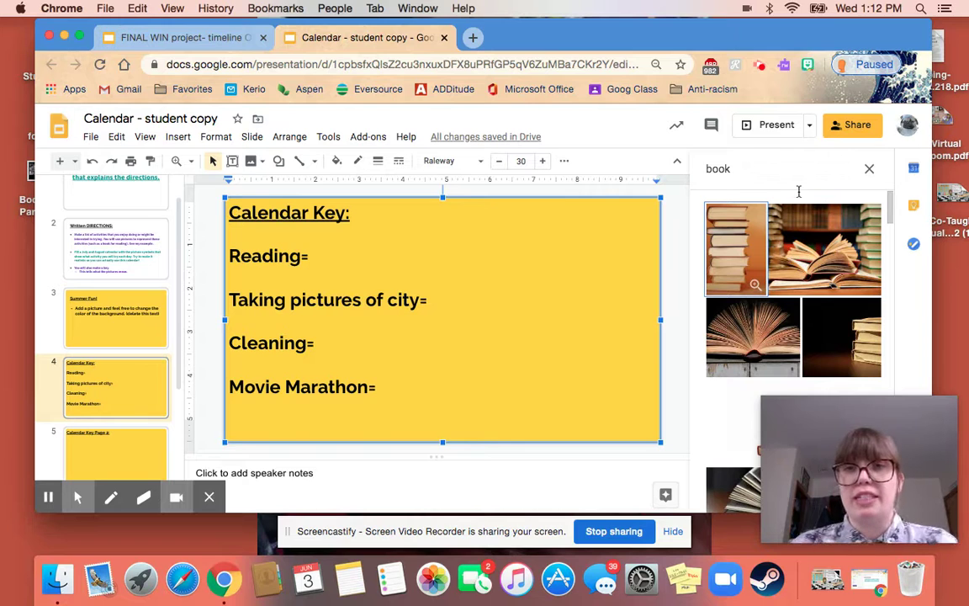
- Refine the image search to "book transparent background"
{"action": "left_click", "coordinate": [755, 175]}
{"action": "type", "text": "transparent"}
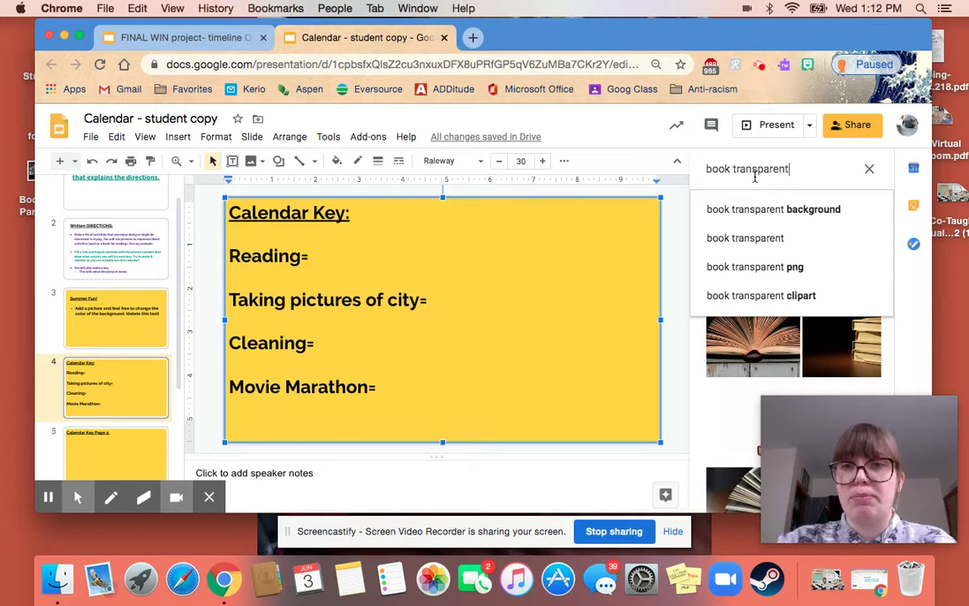
{"action": "left_click", "coordinate": [785, 211]}
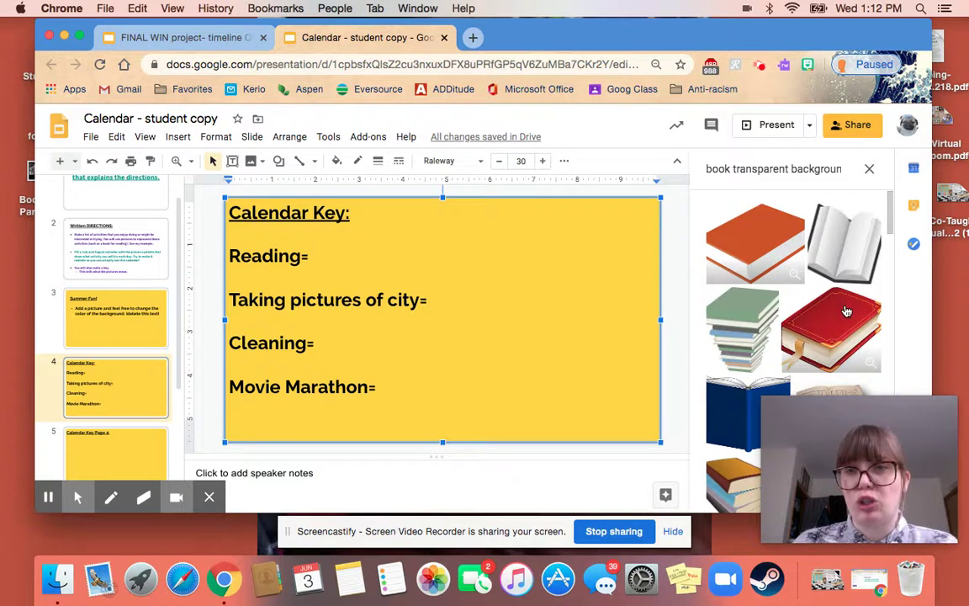
- Insert the orange closed book image into the Calendar Key slide, reduce its size and move it clear of the heading
{"action": "left_click", "coordinate": [769, 262]}
{"action": "left_click_drag", "start_coordinate": [769, 262], "coordinate": [396, 242]}
{"action": "left_click", "coordinate": [417, 254]}
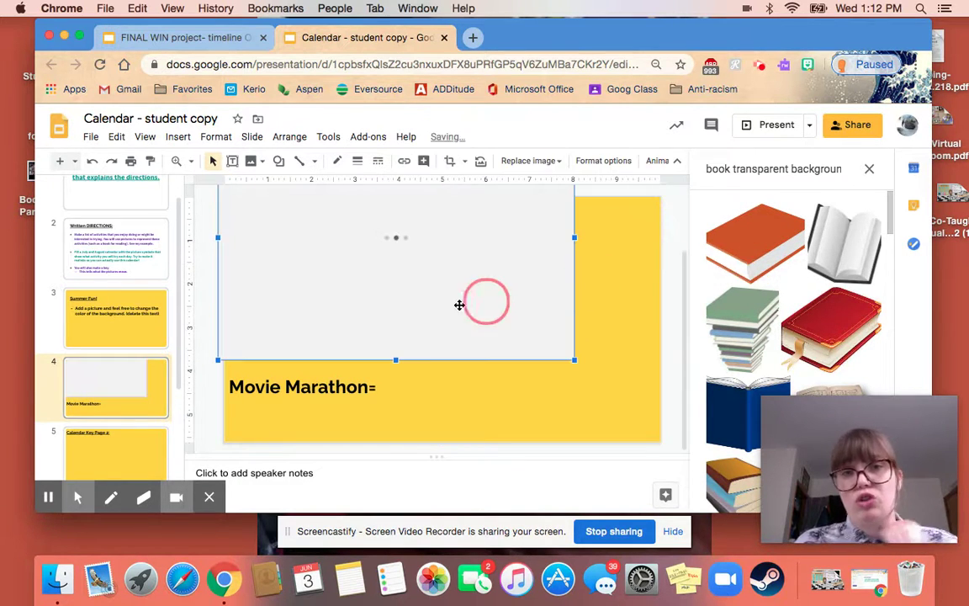
{"action": "left_click_drag", "start_coordinate": [438, 273], "coordinate": [505, 350]}
{"action": "left_click_drag", "start_coordinate": [284, 191], "coordinate": [373, 253]}
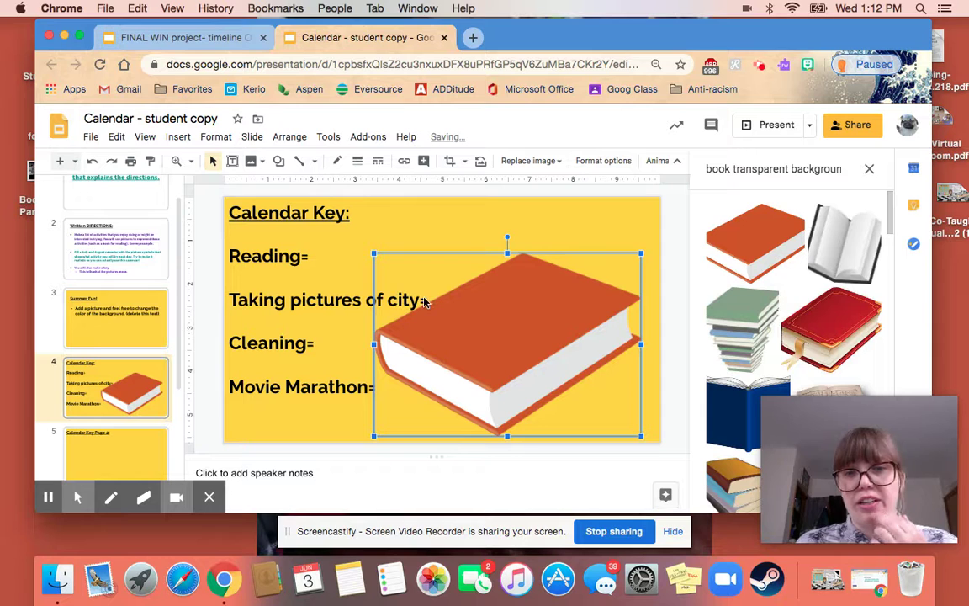
- Shrink the book image to icon size and align it directly after "Reading="
{"action": "left_click", "coordinate": [641, 253]}
{"action": "left_click_drag", "start_coordinate": [641, 253], "coordinate": [447, 365]}
{"action": "left_click_drag", "start_coordinate": [421, 423], "coordinate": [393, 281]}
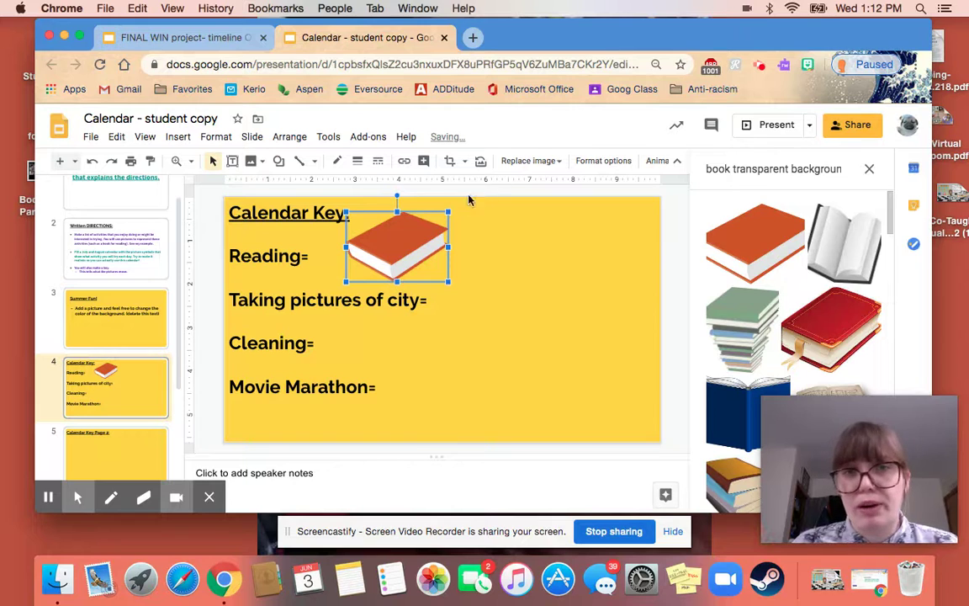
{"action": "left_click_drag", "start_coordinate": [448, 213], "coordinate": [357, 250]}
{"action": "left_click", "coordinate": [371, 259]}
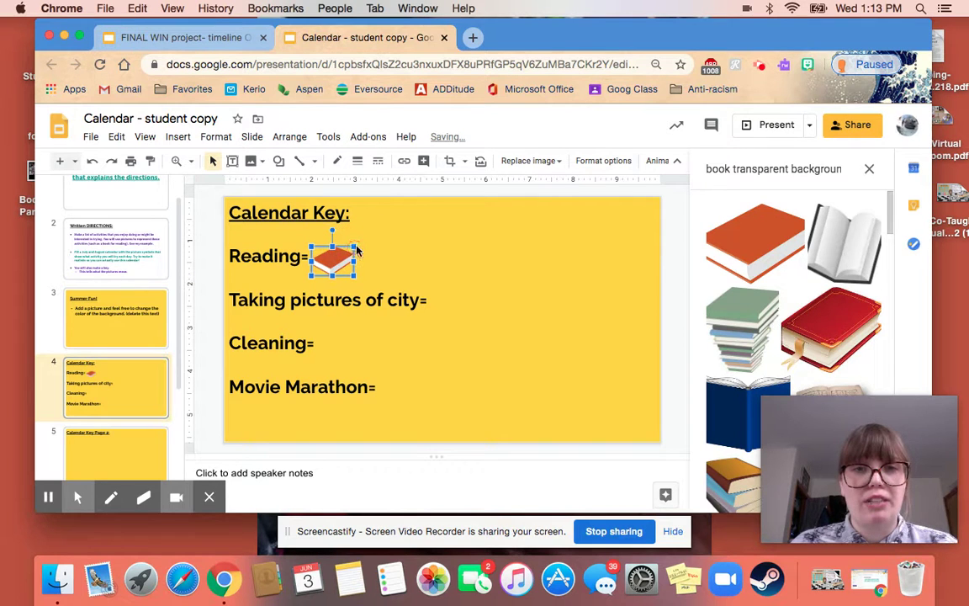
{"action": "left_click", "coordinate": [368, 246]}
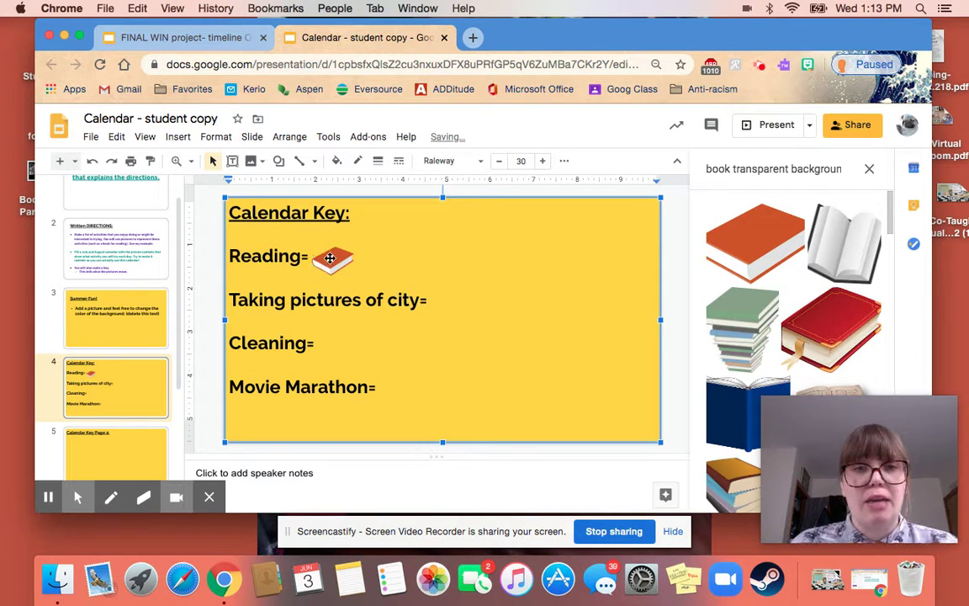
{"action": "left_click", "coordinate": [330, 256]}
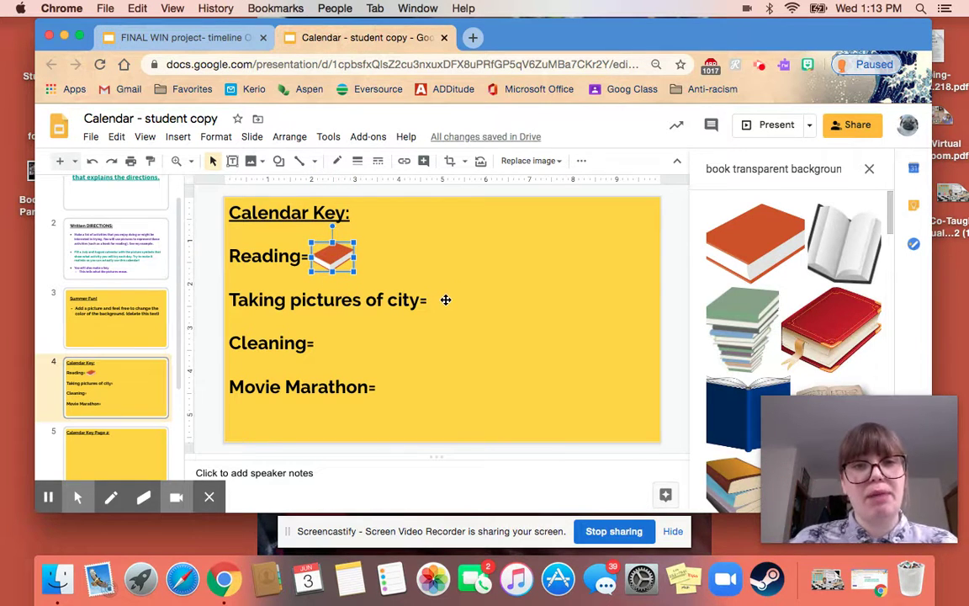
- Copy the small book image beside the Reading entry
{"action": "left_click", "coordinate": [445, 299]}
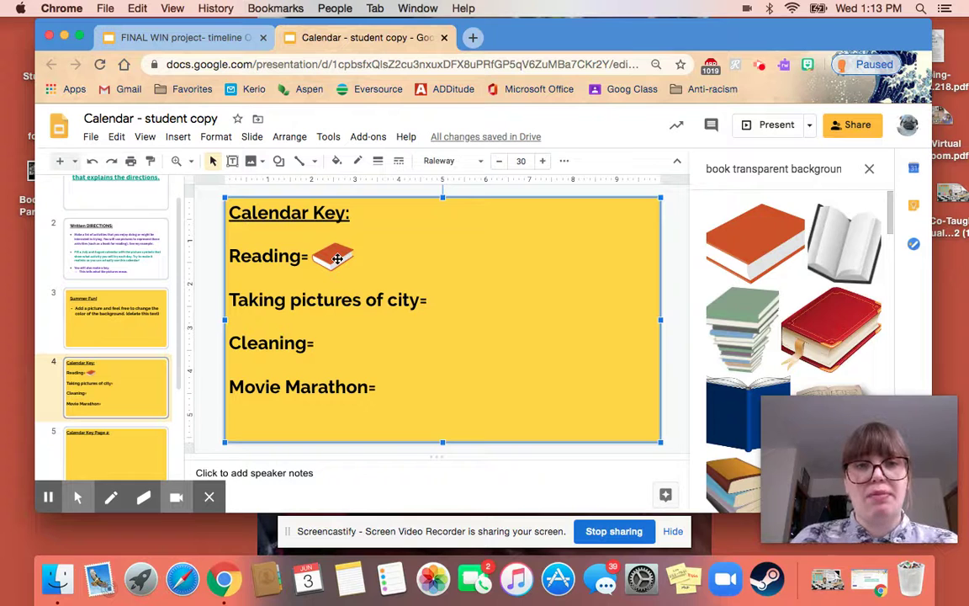
{"action": "left_click", "coordinate": [336, 258]}
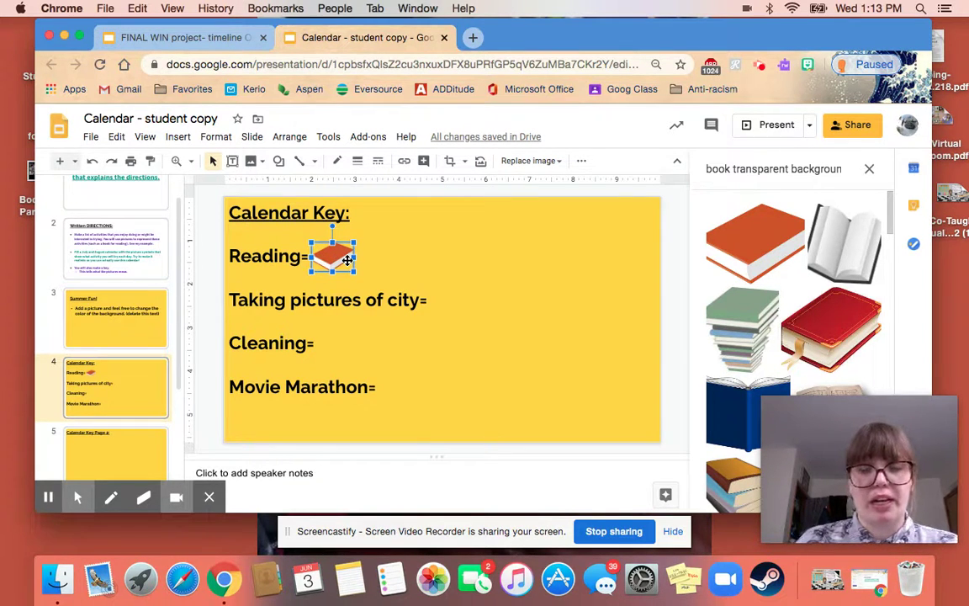
{"action": "right_click", "coordinate": [347, 261]}
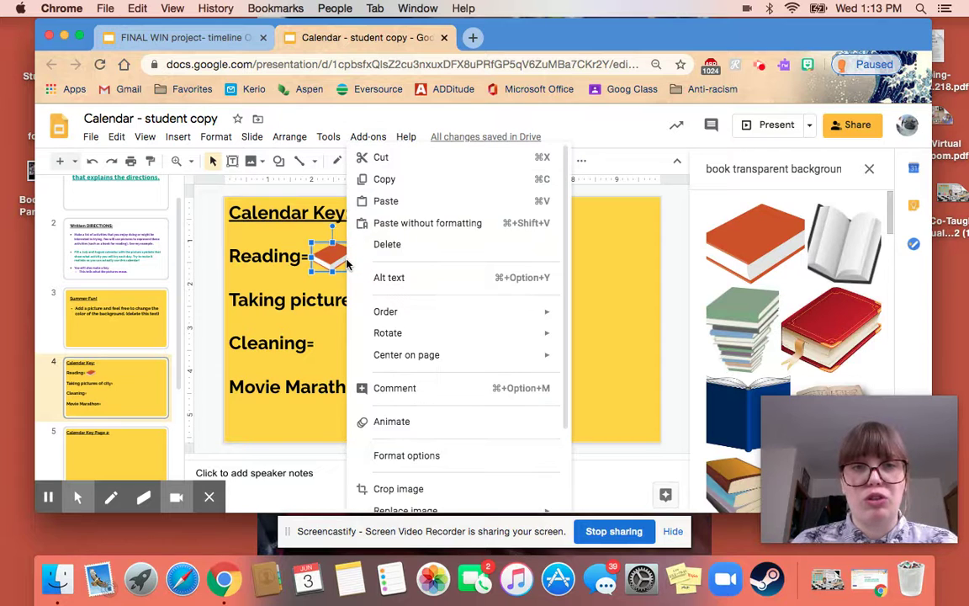
{"action": "left_click", "coordinate": [378, 178]}
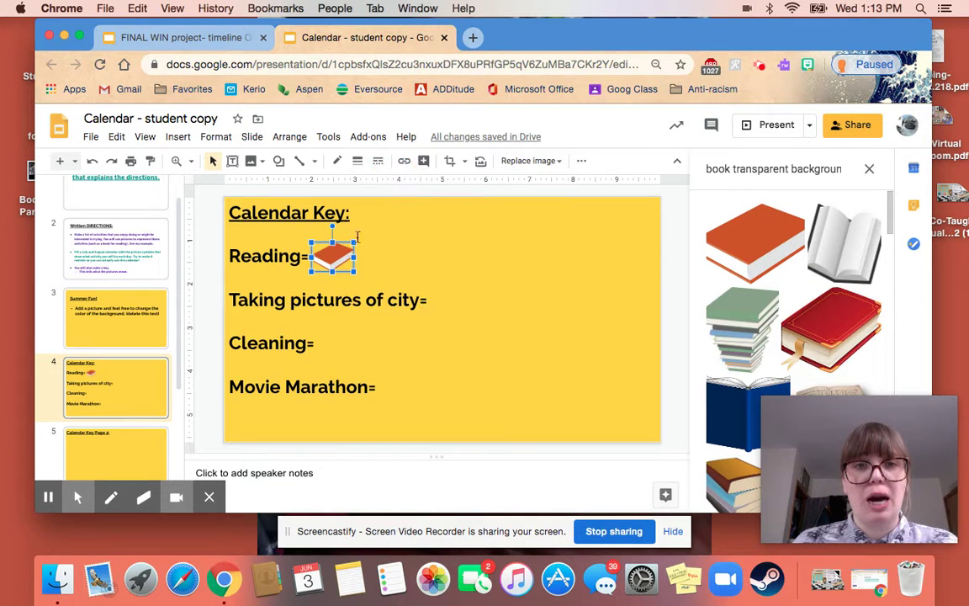
{"action": "key", "text": "super+c"}
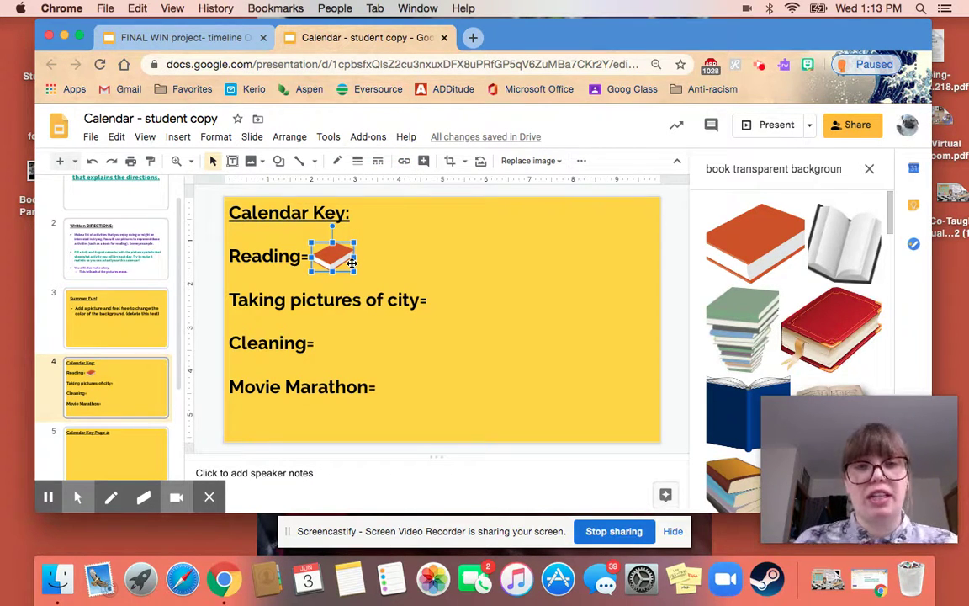
- Paste the book image twice on the July 2020 calendar slide, placing the copies on Saturday 4 and Saturday 18
{"action": "scroll", "coordinate": [93, 417], "scroll_direction": "down", "scroll_amount": 4}
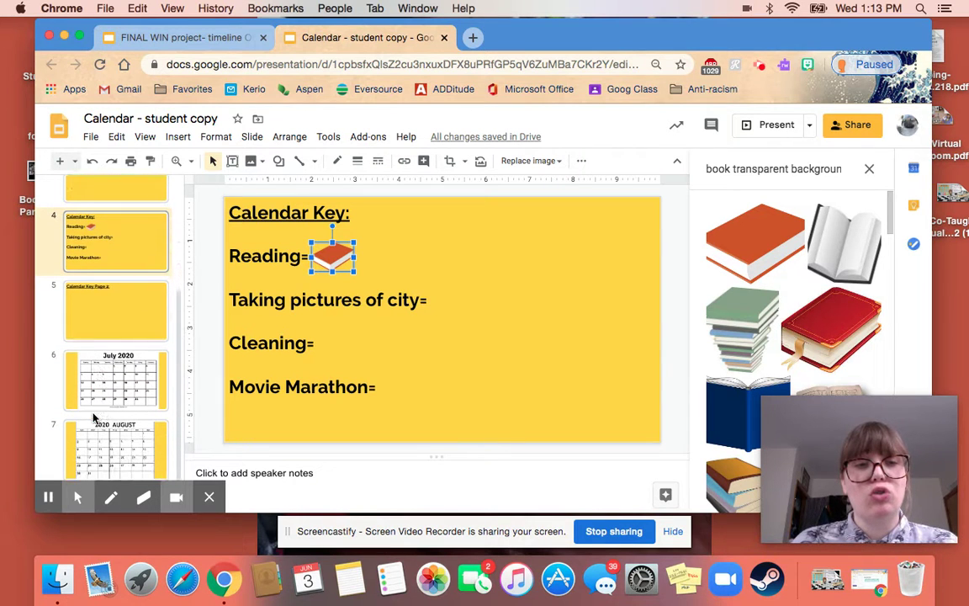
{"action": "left_click", "coordinate": [105, 379]}
{"action": "left_click", "coordinate": [113, 425]}
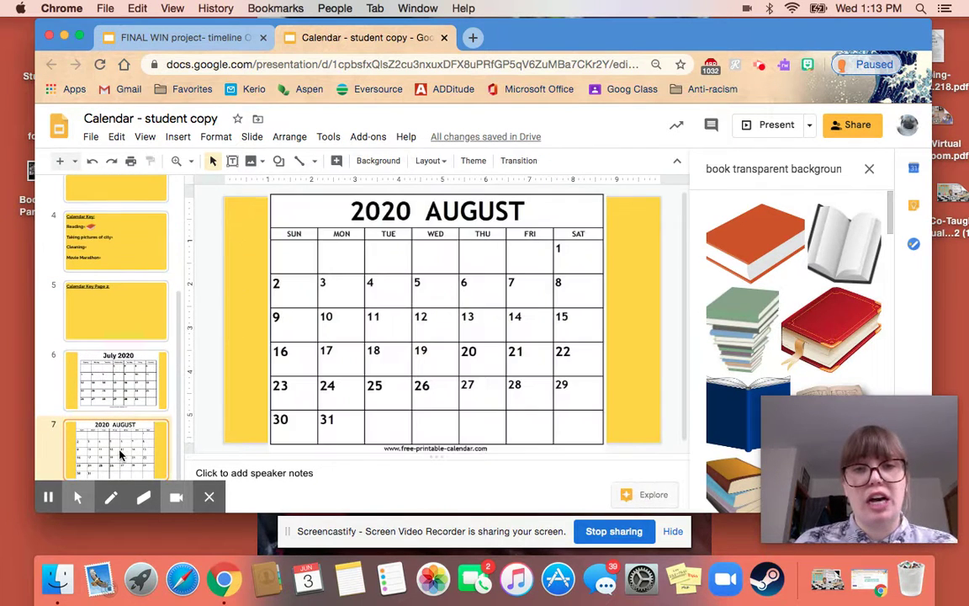
{"action": "left_click", "coordinate": [121, 379]}
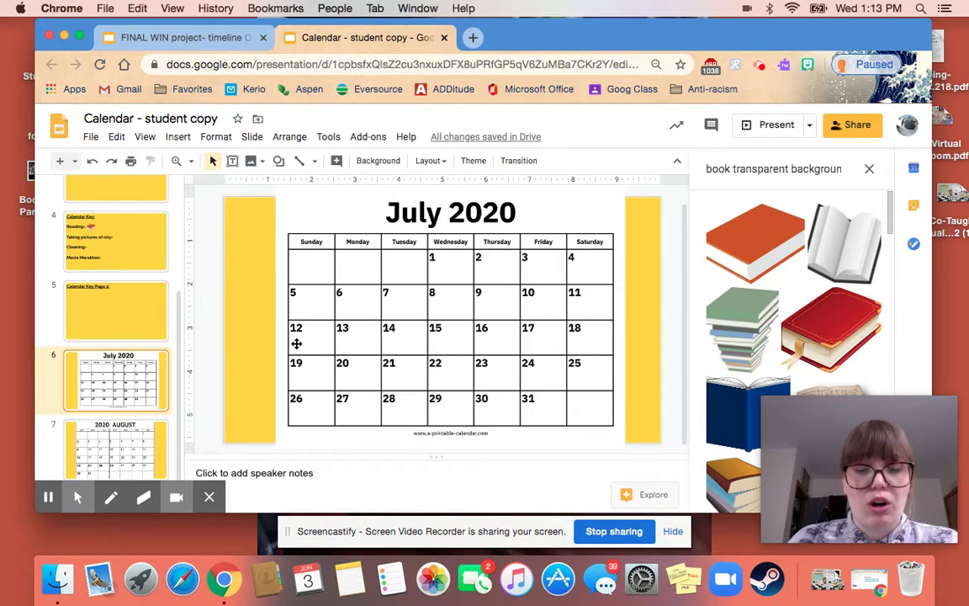
{"action": "left_click_drag", "start_coordinate": [297, 343], "coordinate": [328, 252]}
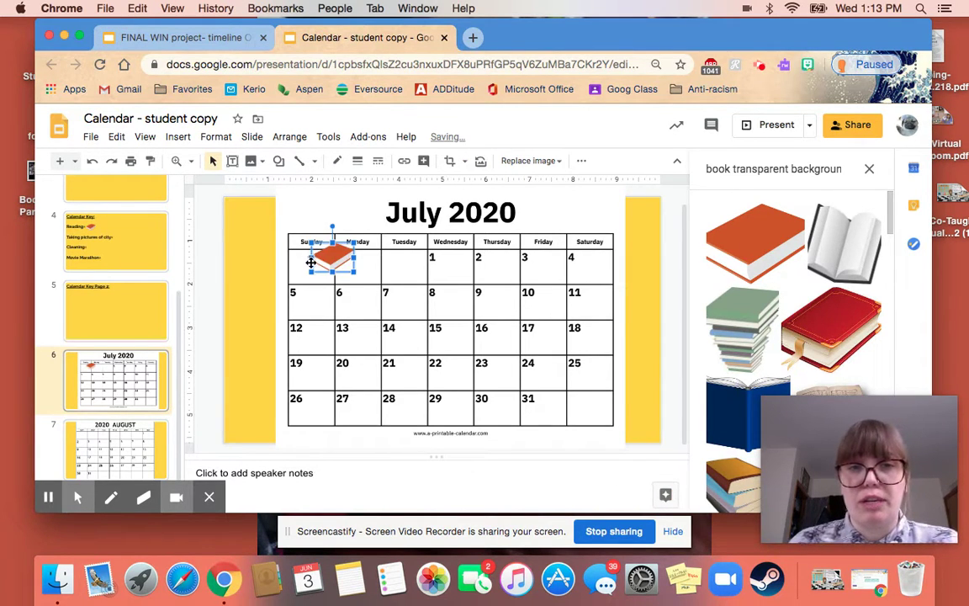
{"action": "left_click_drag", "start_coordinate": [302, 232], "coordinate": [589, 269]}
{"action": "key", "text": "super+v"}
{"action": "left_click_drag", "start_coordinate": [337, 266], "coordinate": [590, 339]}
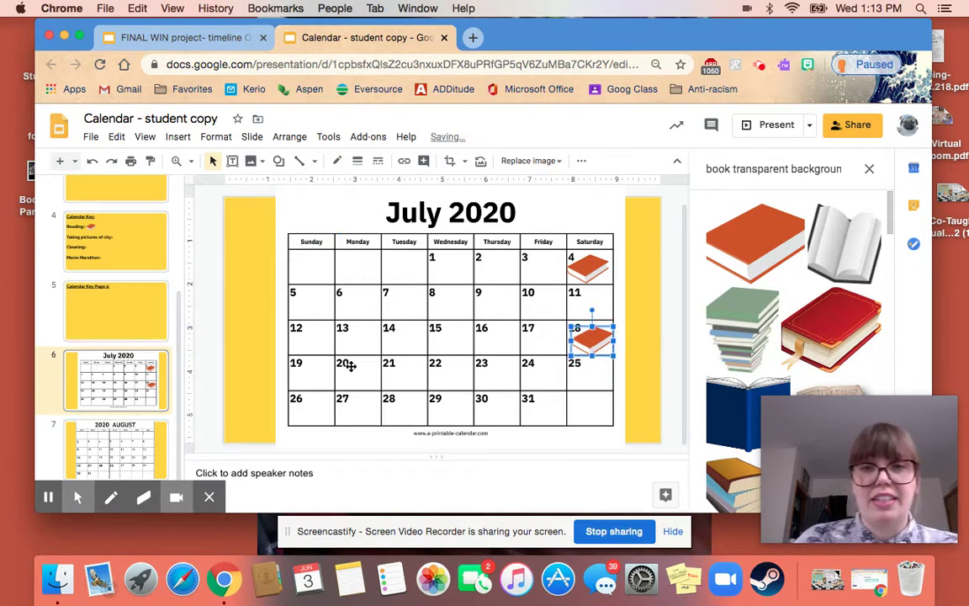
- Paste the book image three times on the August 2020 calendar slide, placing the copies on Saturday 1, Saturday 15 and Saturday 29
{"action": "left_click", "coordinate": [135, 436]}
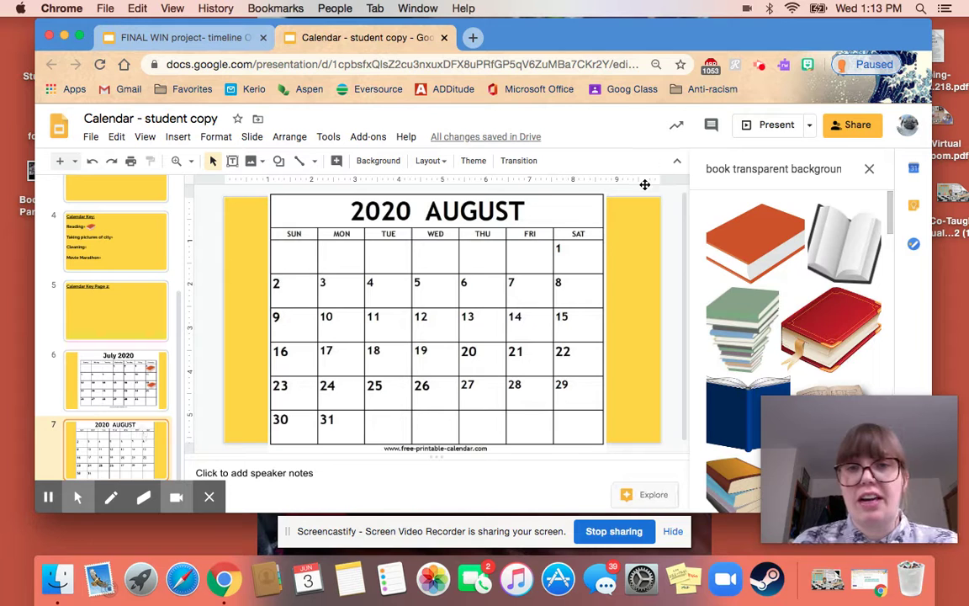
{"action": "key", "text": "super+v"}
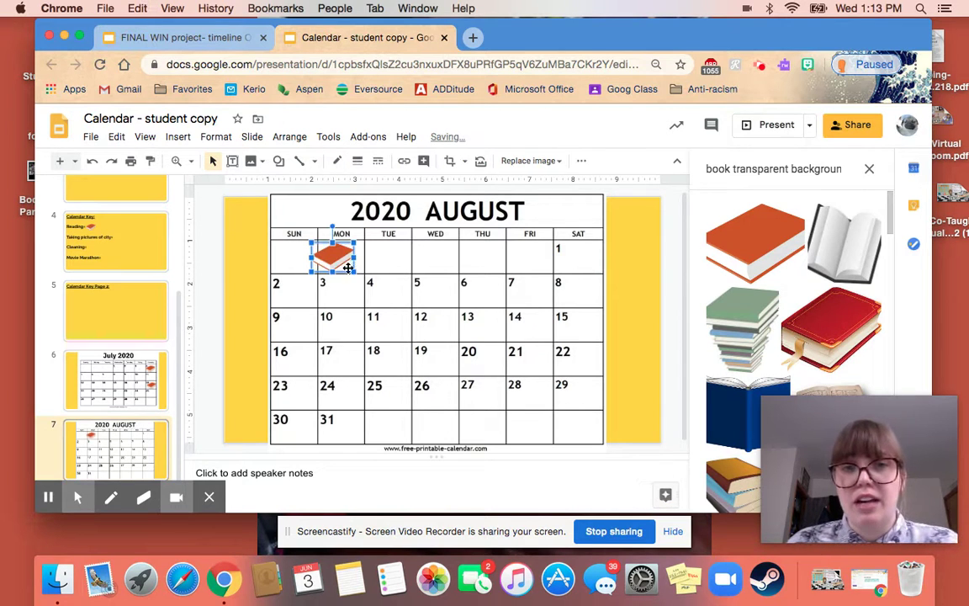
{"action": "left_click_drag", "start_coordinate": [529, 261], "coordinate": [581, 256]}
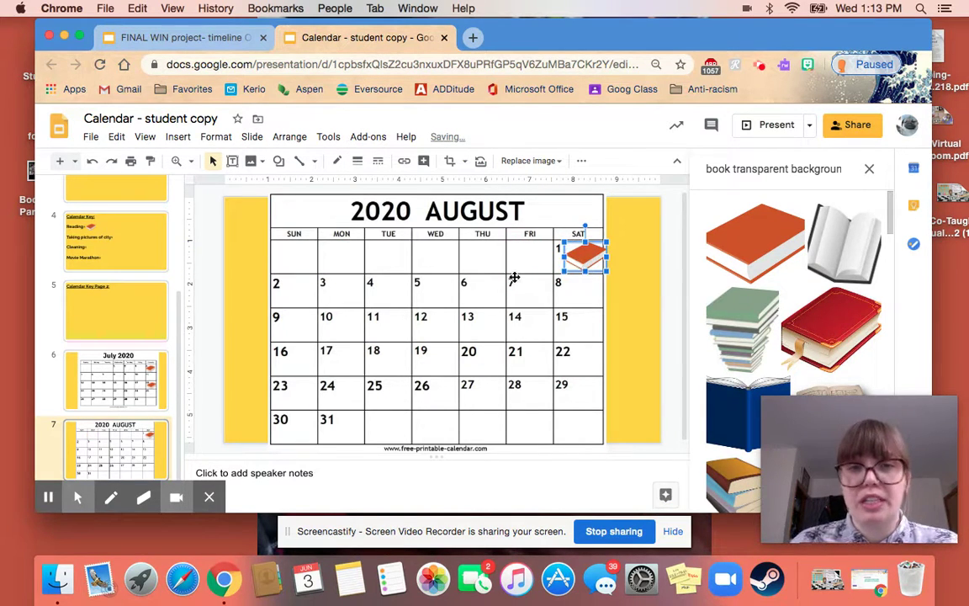
{"action": "key", "text": "super+v"}
{"action": "left_click_drag", "start_coordinate": [558, 315], "coordinate": [584, 323]}
{"action": "key", "text": "super+v"}
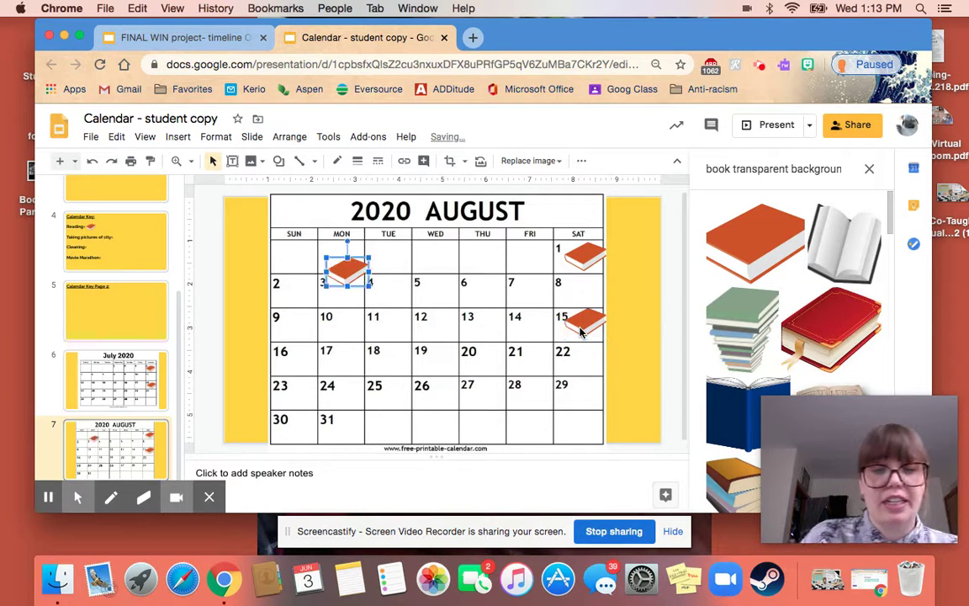
{"action": "left_click_drag", "start_coordinate": [382, 278], "coordinate": [581, 395]}
{"action": "left_click", "coordinate": [117, 364]}
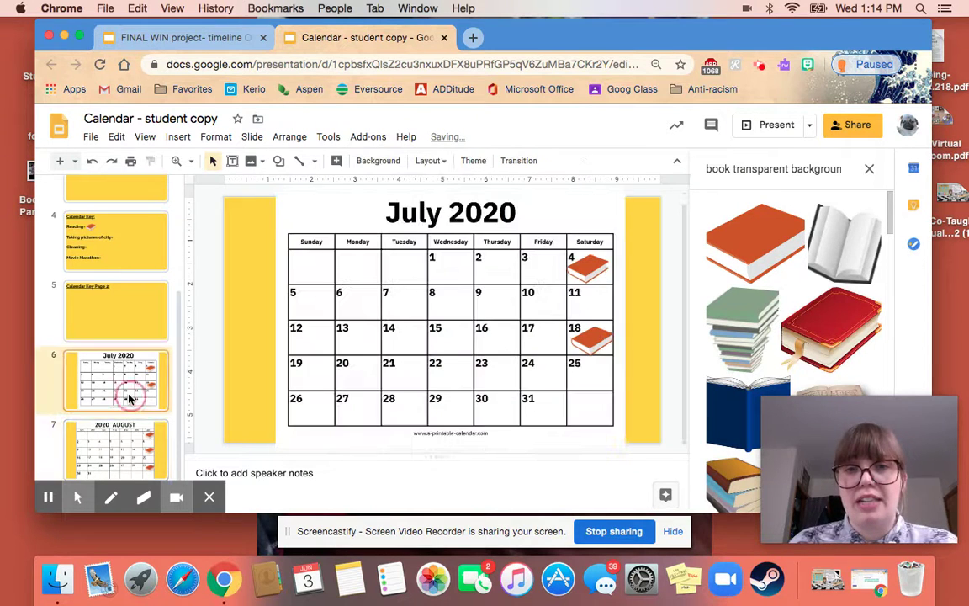
{"action": "left_click", "coordinate": [130, 439]}
{"action": "left_click", "coordinate": [134, 373]}
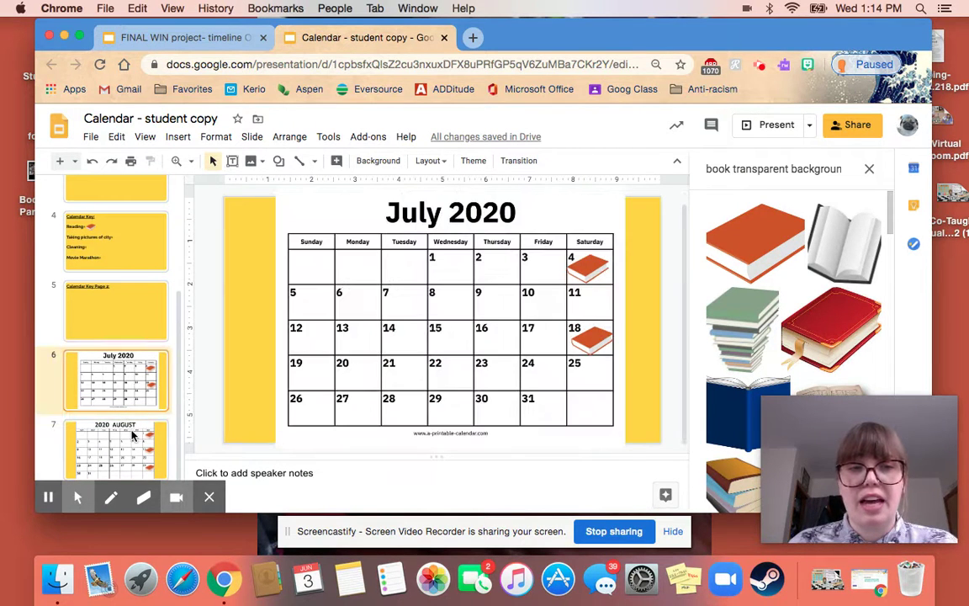
{"action": "left_click", "coordinate": [130, 438]}
{"action": "left_click", "coordinate": [131, 387]}
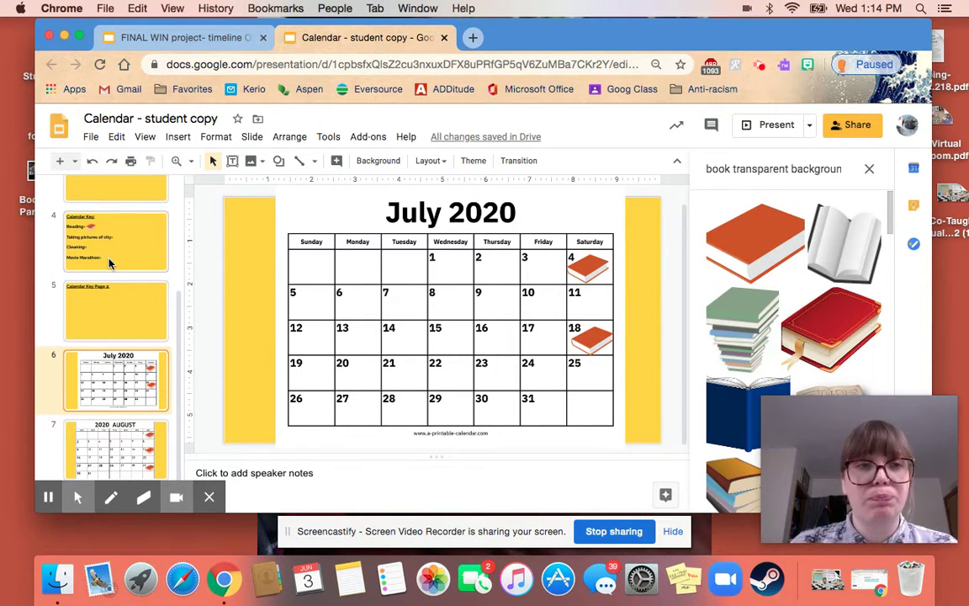
- Return to the Calendar Key slide and run an image search for "camera transparent background" for the "Taking pictures of city=" entry
{"action": "left_click", "coordinate": [126, 240]}
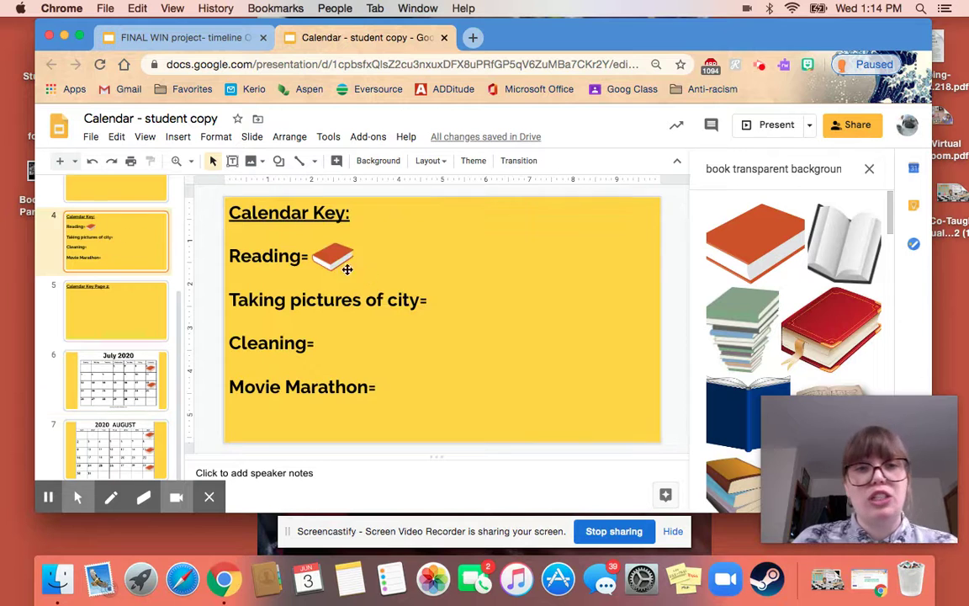
{"action": "left_click", "coordinate": [427, 298]}
{"action": "left_click", "coordinate": [426, 302]}
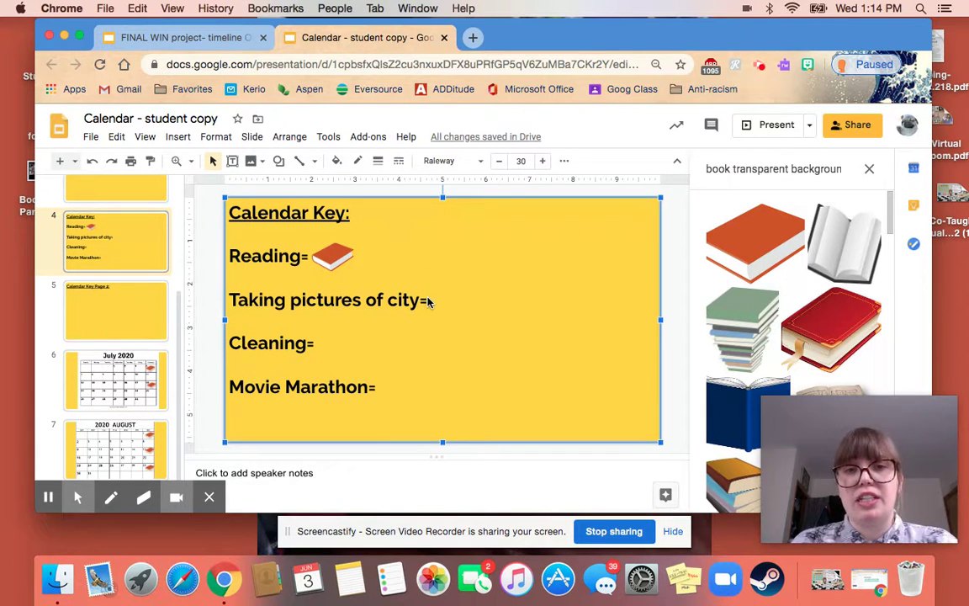
{"action": "left_click", "coordinate": [433, 302]}
{"action": "double_click", "coordinate": [408, 303]}
{"action": "left_click", "coordinate": [427, 301]}
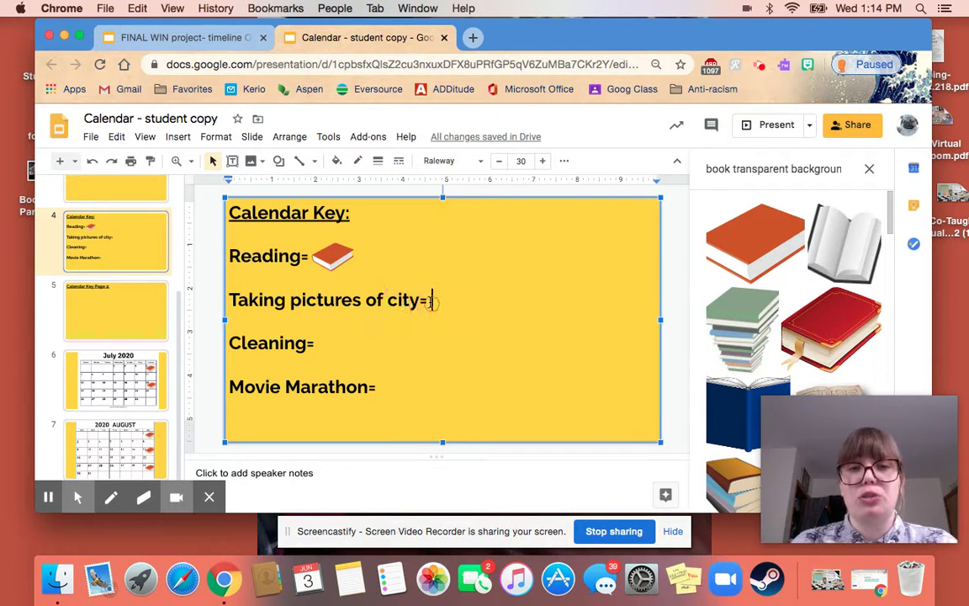
{"action": "double_click", "coordinate": [713, 168]}
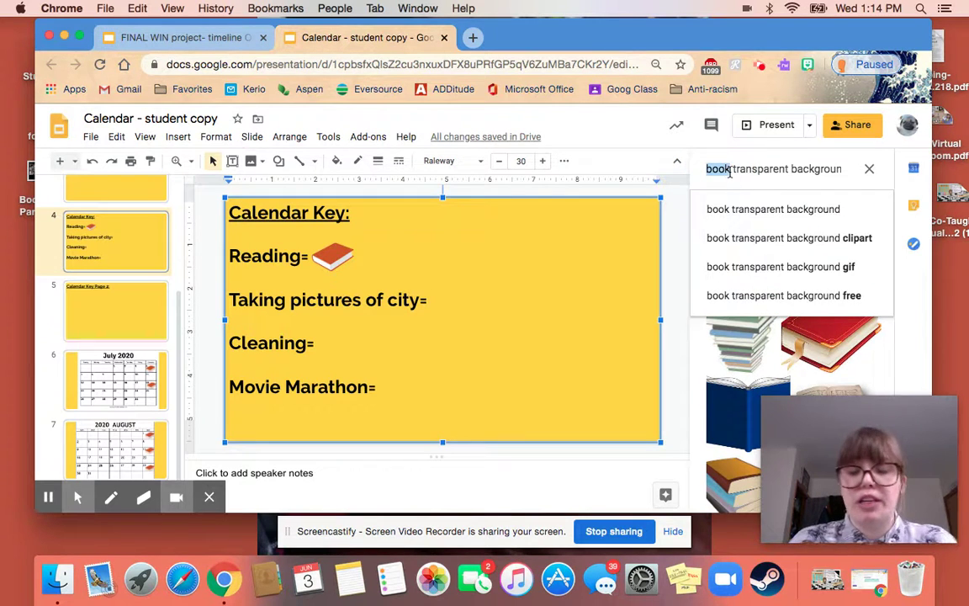
{"action": "type", "text": "camera"}
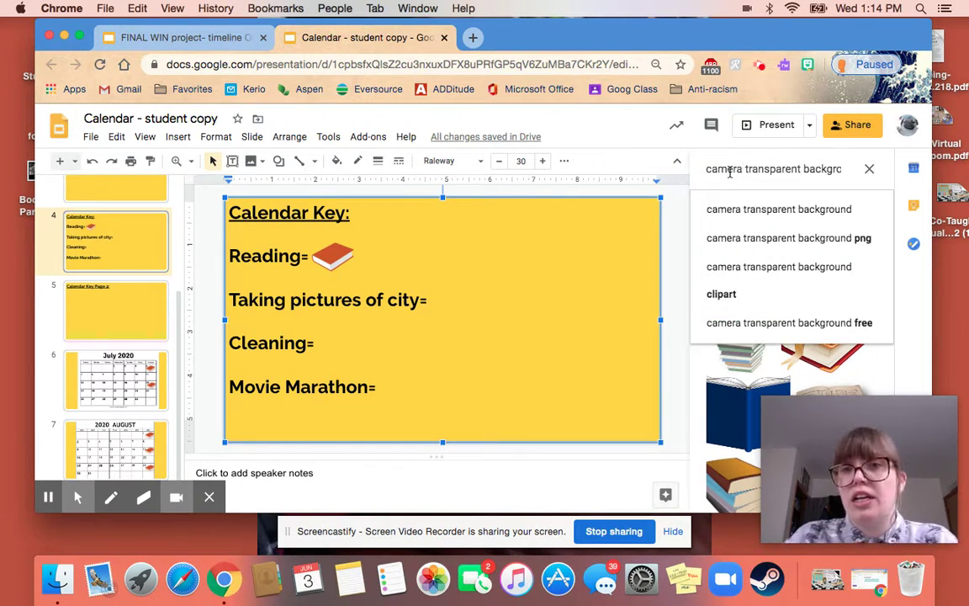
{"action": "key", "text": "Return"}
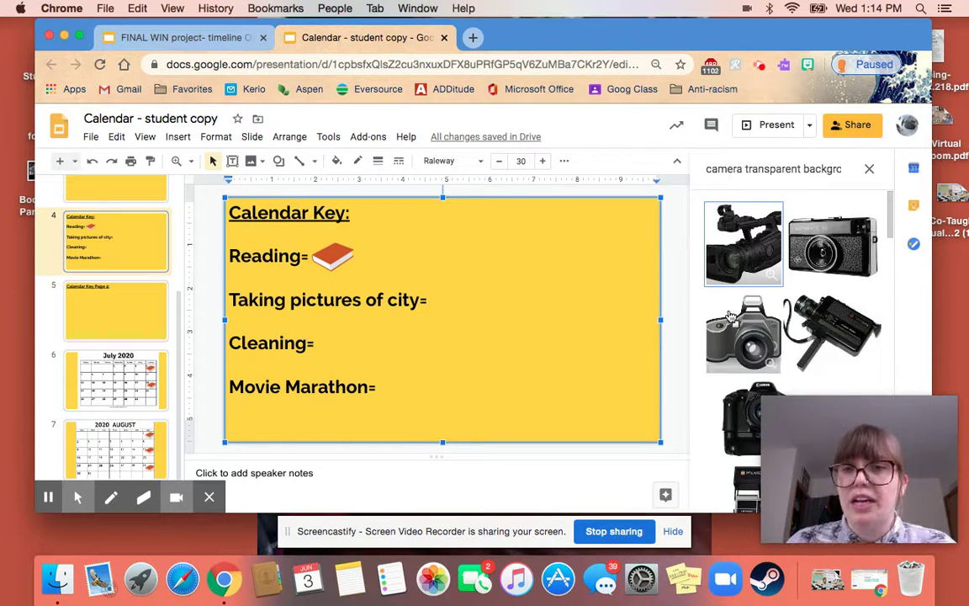
- Insert the vintage twin-lens camera image with the Photography lettering, shrink it to icon size and place it after "Taking pictures of city="
{"action": "scroll", "coordinate": [786, 377], "scroll_direction": "down", "scroll_amount": 5}
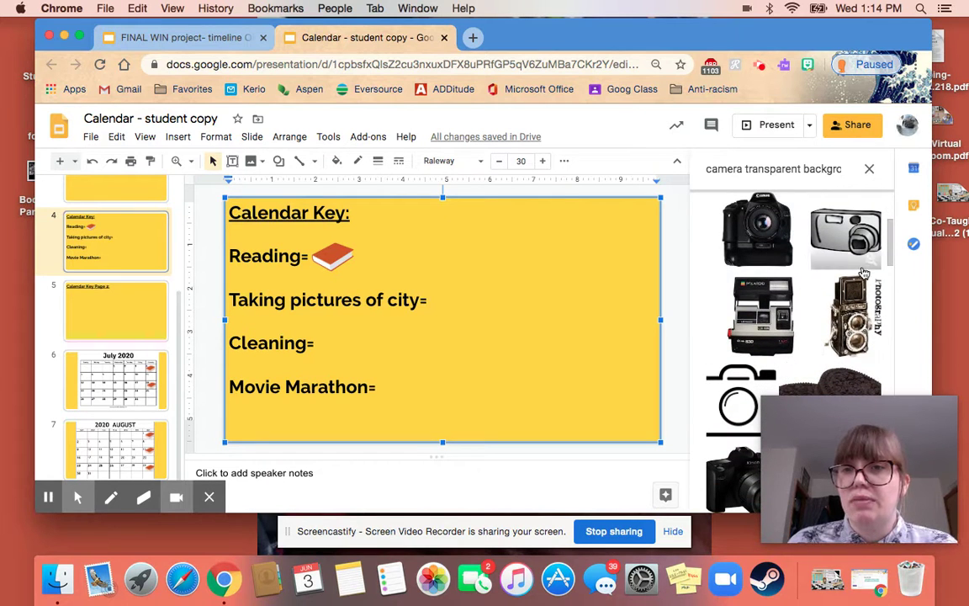
{"action": "left_click_drag", "start_coordinate": [850, 298], "coordinate": [488, 257]}
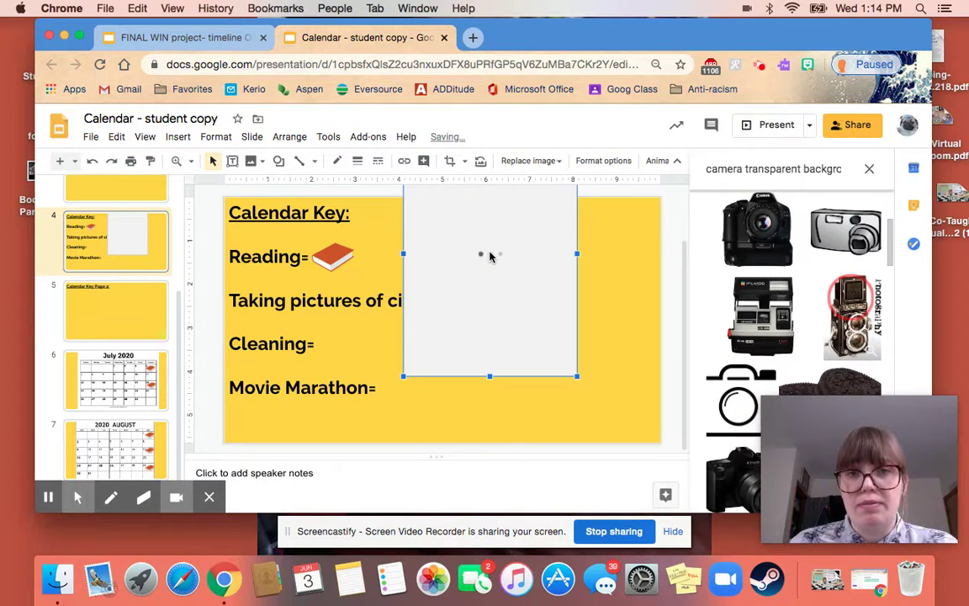
{"action": "left_click_drag", "start_coordinate": [508, 292], "coordinate": [508, 360]}
{"action": "left_click", "coordinate": [581, 200]}
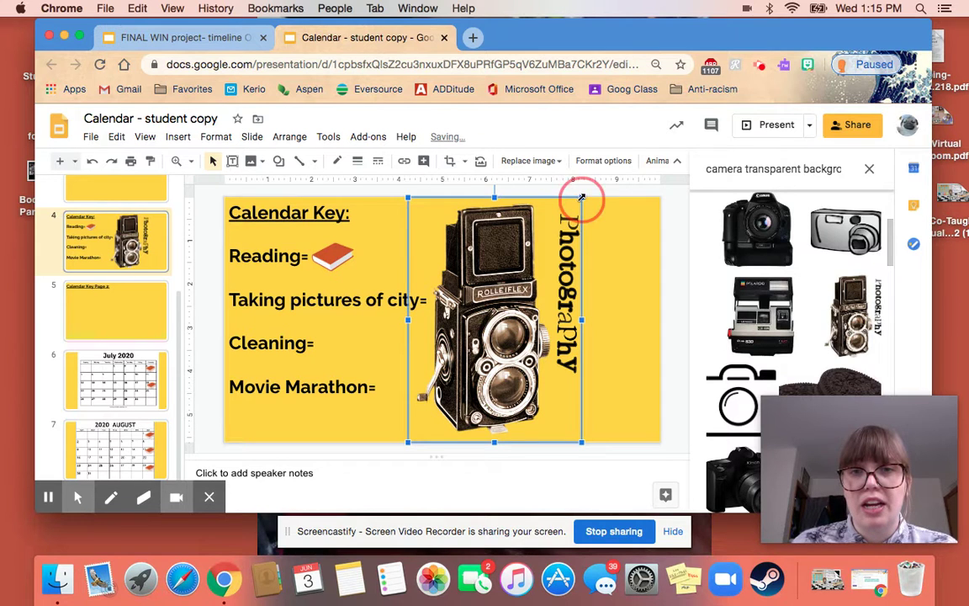
{"action": "left_click", "coordinate": [468, 351]}
{"action": "left_click_drag", "start_coordinate": [451, 369], "coordinate": [453, 292]}
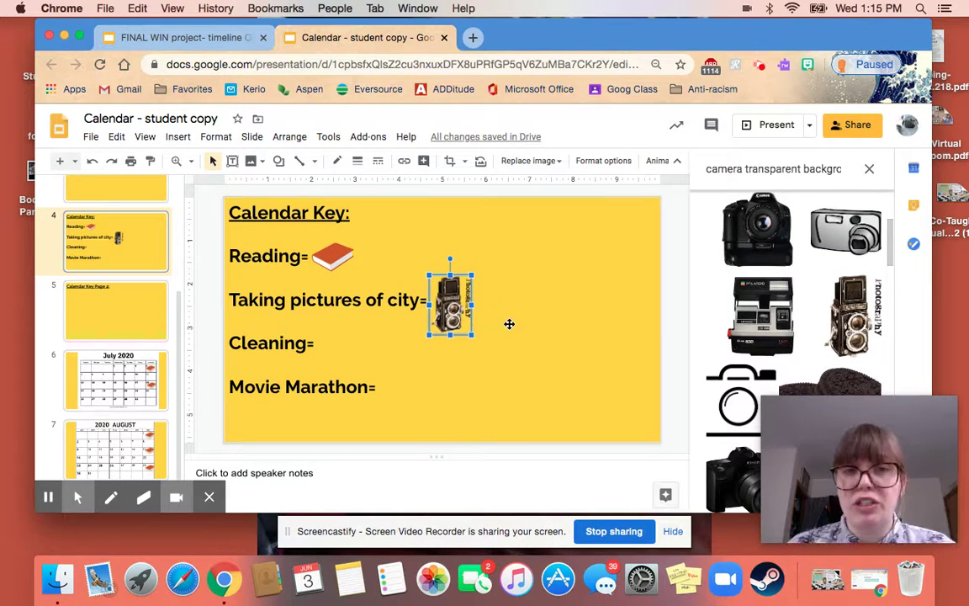
- Crop the vertical Photography lettering off the side of the camera image
{"action": "left_click", "coordinate": [472, 370]}
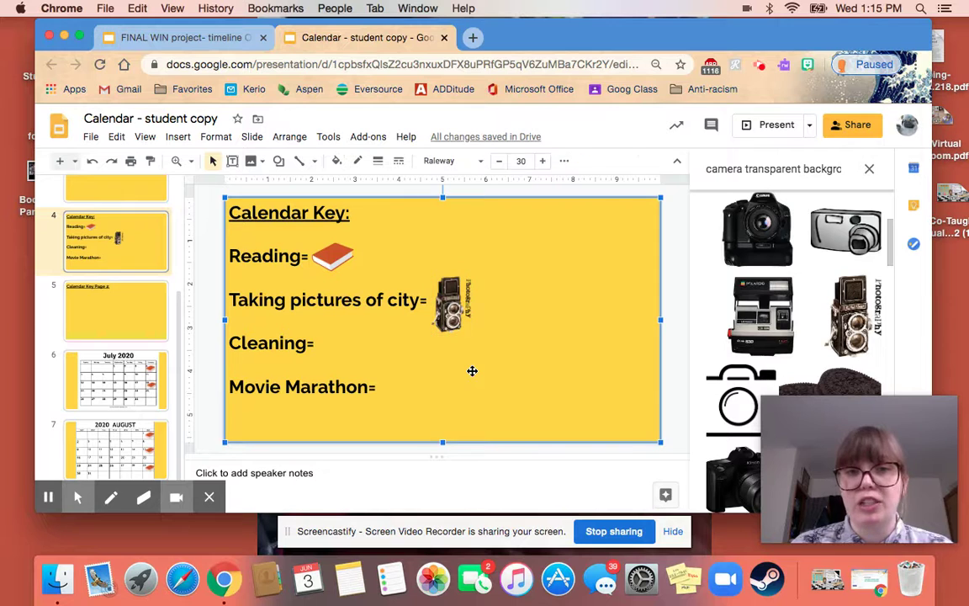
{"action": "left_click", "coordinate": [457, 312]}
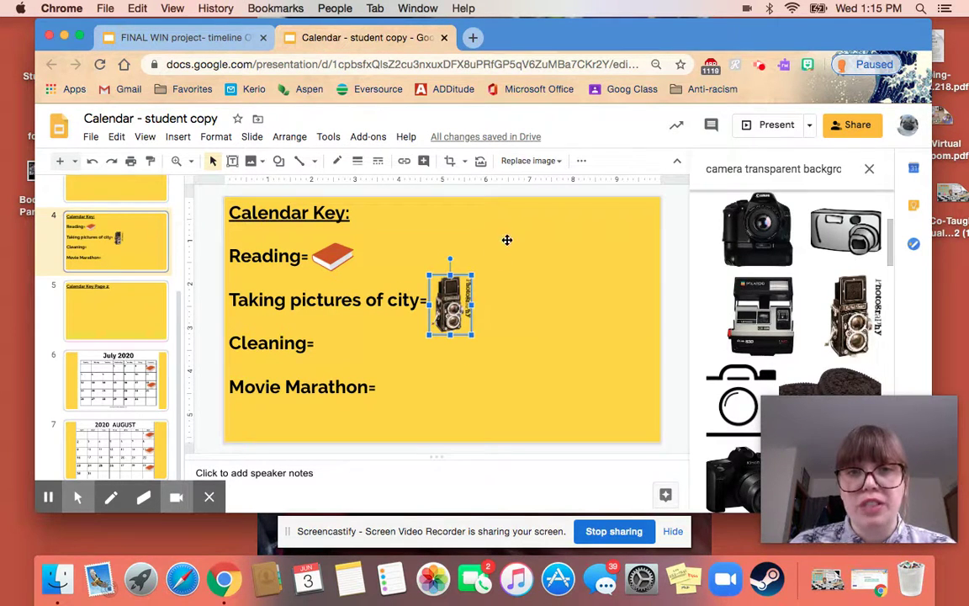
{"action": "left_click", "coordinate": [451, 164]}
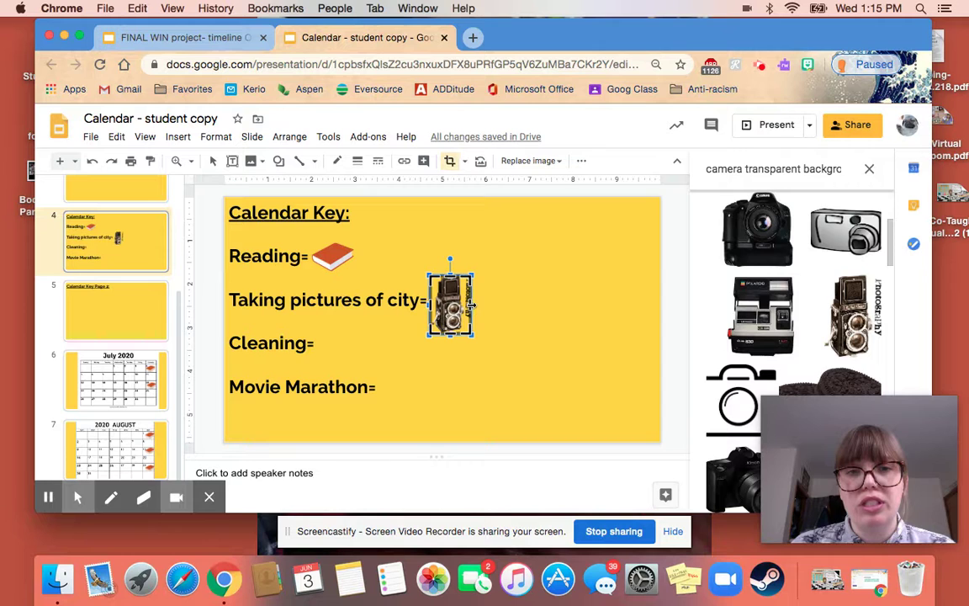
{"action": "left_click", "coordinate": [469, 306]}
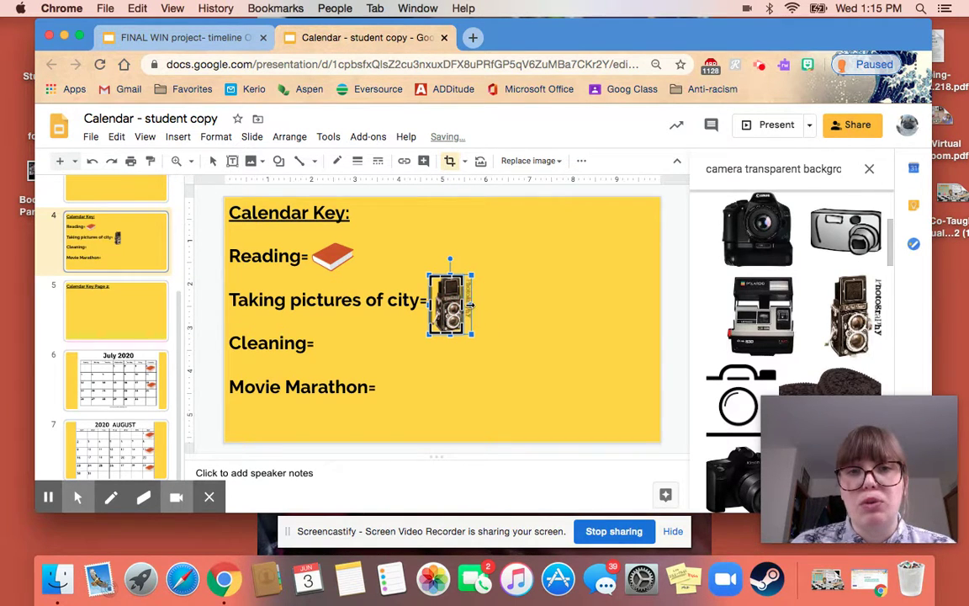
{"action": "left_click", "coordinate": [494, 341]}
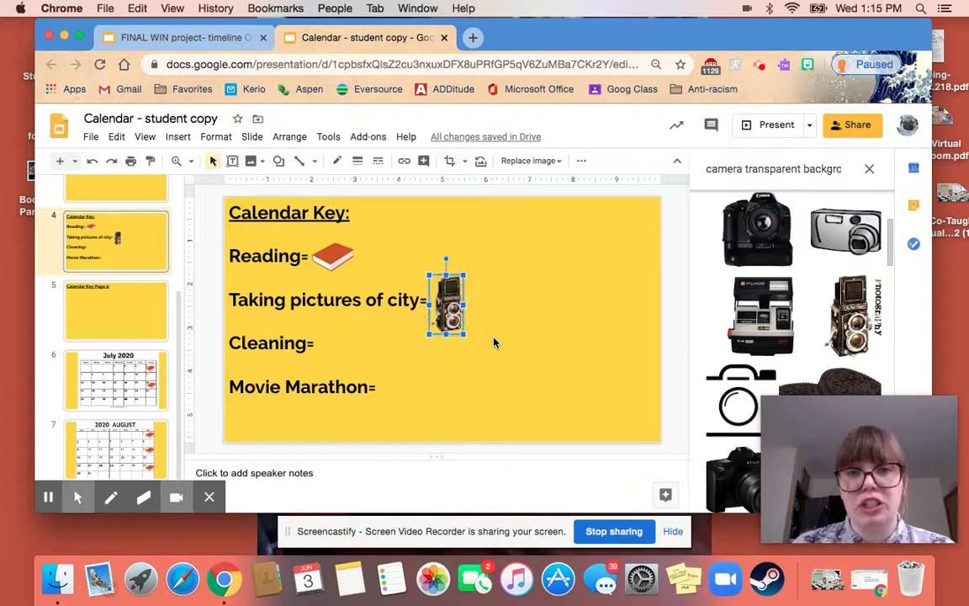
{"action": "left_click", "coordinate": [483, 362]}
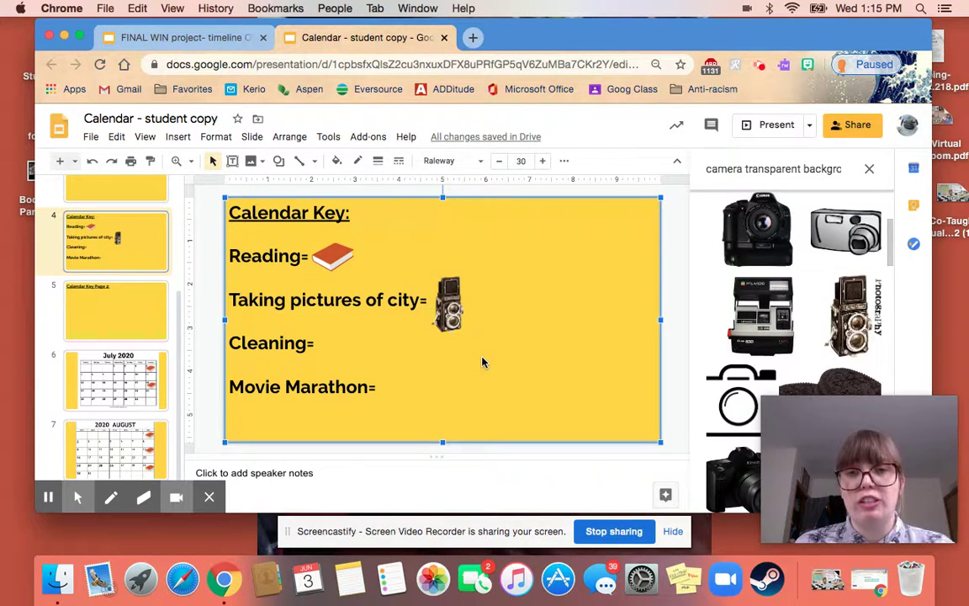
- Move the cropped camera image slightly closer to "Taking pictures of city=" and copy it
{"action": "left_click", "coordinate": [455, 316]}
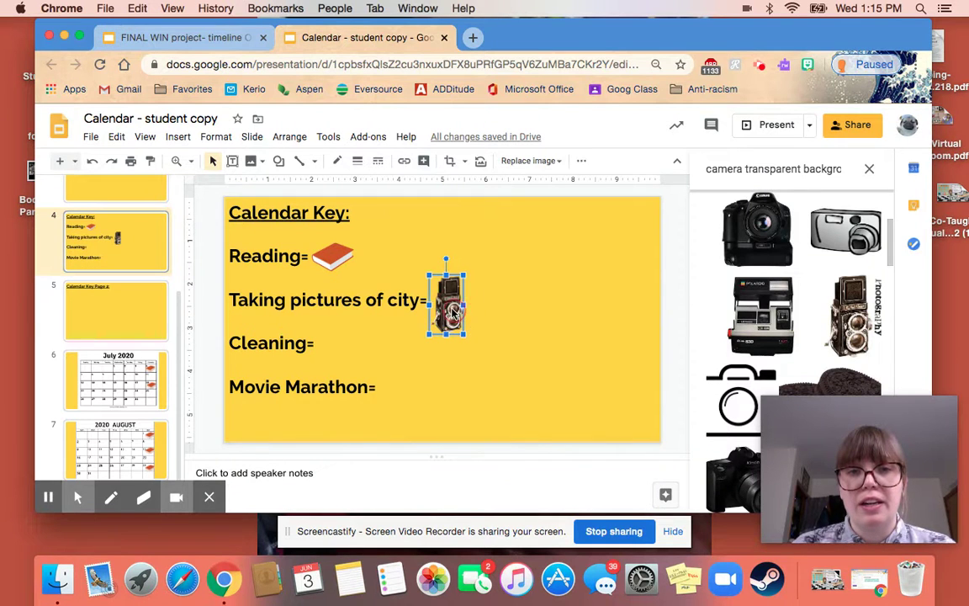
{"action": "left_click", "coordinate": [444, 307]}
{"action": "left_click_drag", "start_coordinate": [441, 310], "coordinate": [453, 304]}
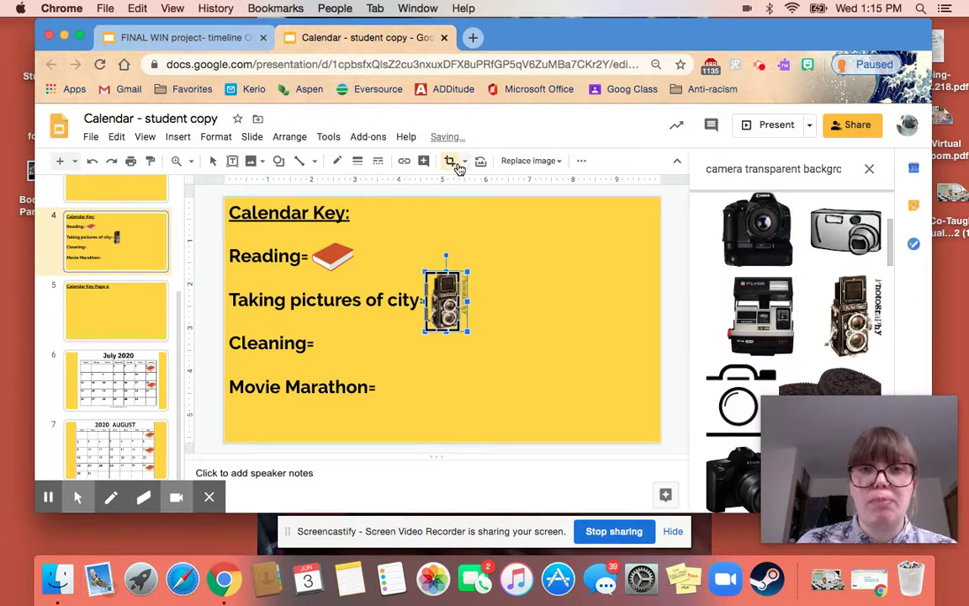
{"action": "left_click", "coordinate": [447, 303]}
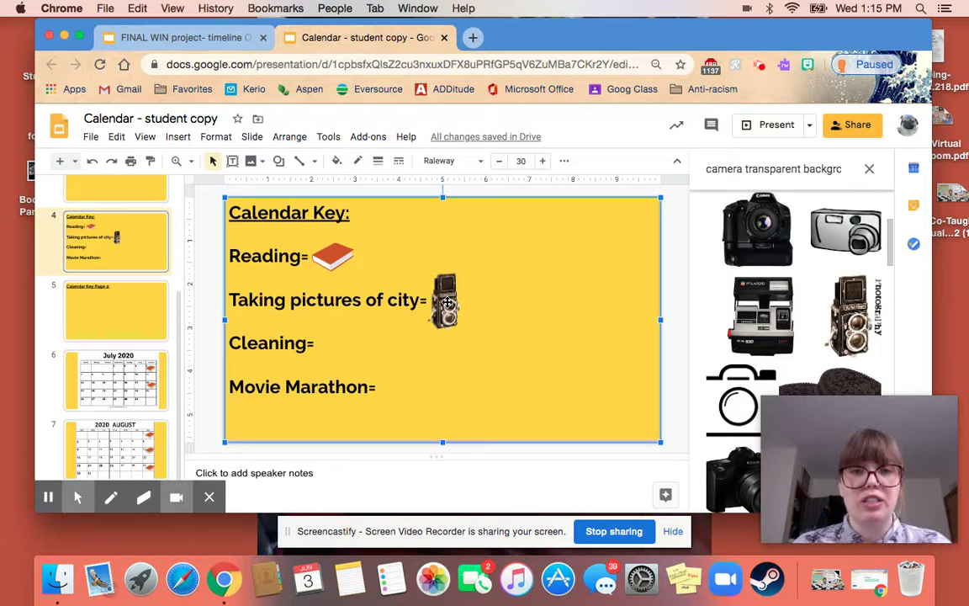
{"action": "left_click", "coordinate": [447, 301]}
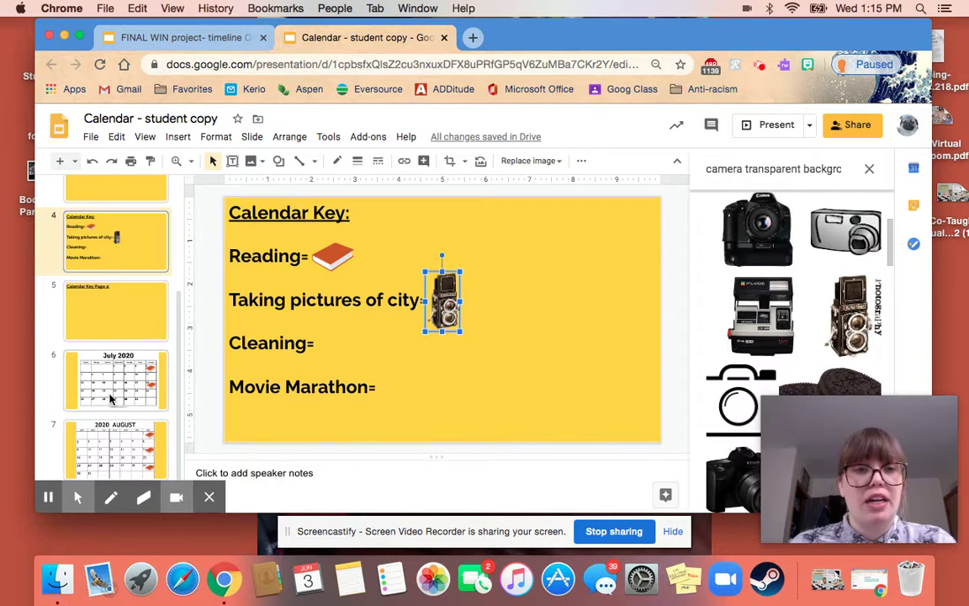
- Paste the camera image on the July 2020 calendar slide, shrink it to about the cell's height and place it on Wednesday 1
{"action": "left_click", "coordinate": [104, 361]}
{"action": "key", "text": "super+v"}
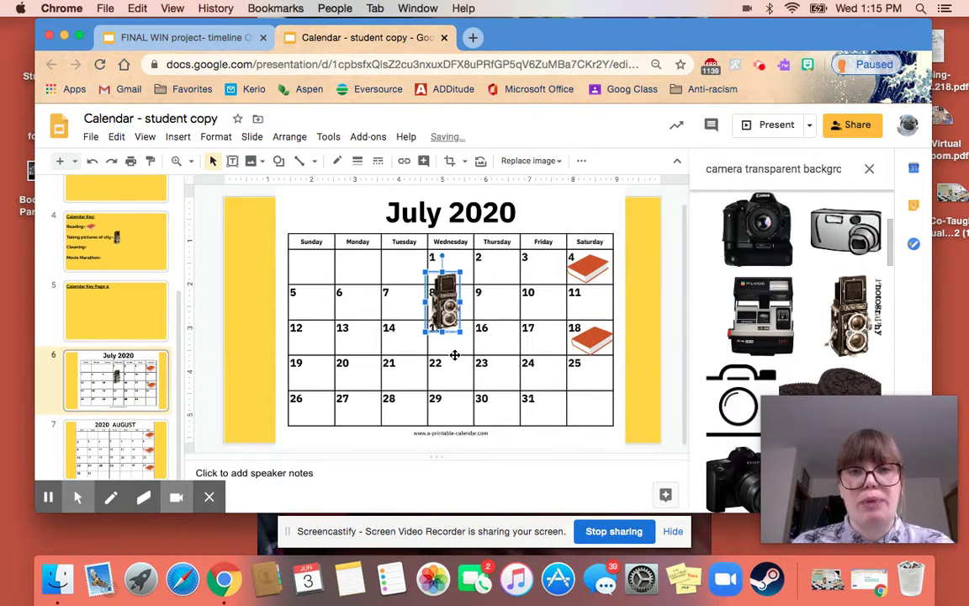
{"action": "left_click", "coordinate": [447, 295]}
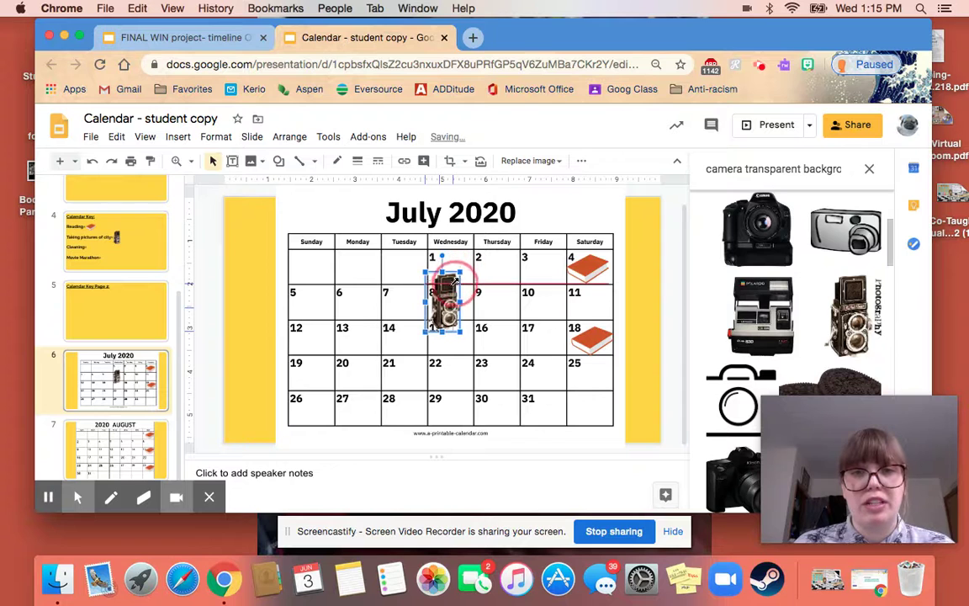
{"action": "left_click_drag", "start_coordinate": [449, 288], "coordinate": [455, 261]}
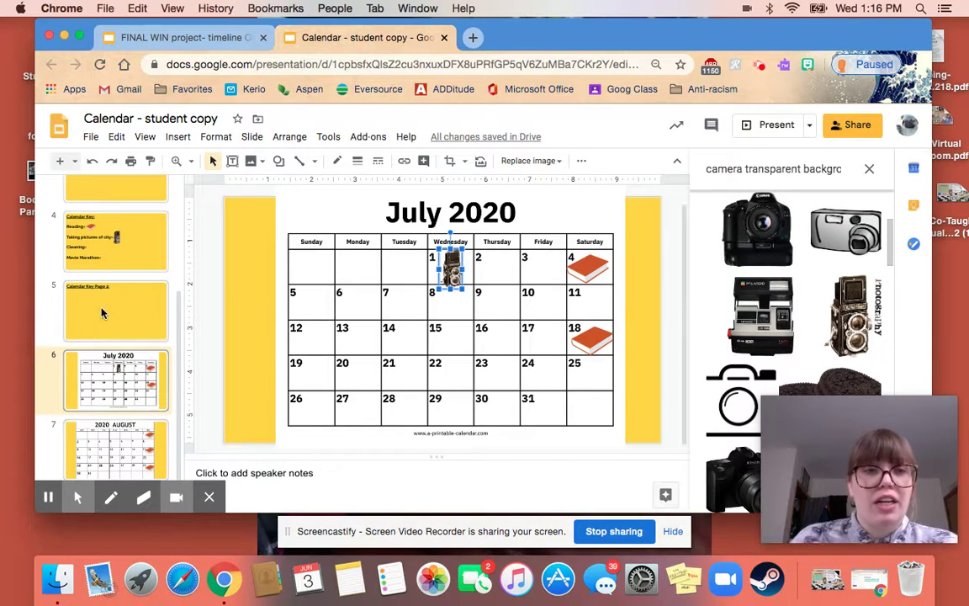
{"action": "left_click", "coordinate": [94, 229]}
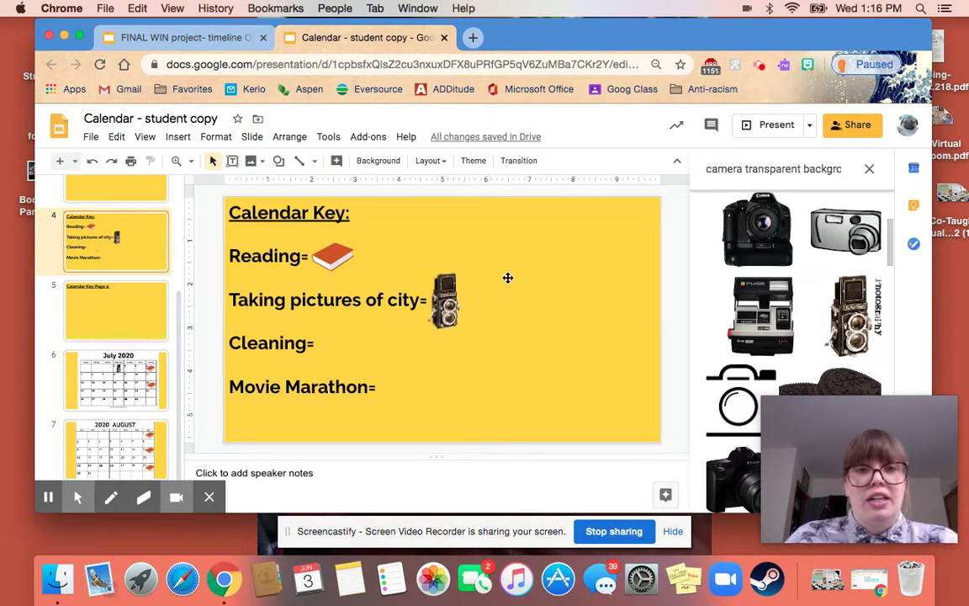
{"action": "left_click", "coordinate": [328, 344]}
{"action": "left_click", "coordinate": [381, 386]}
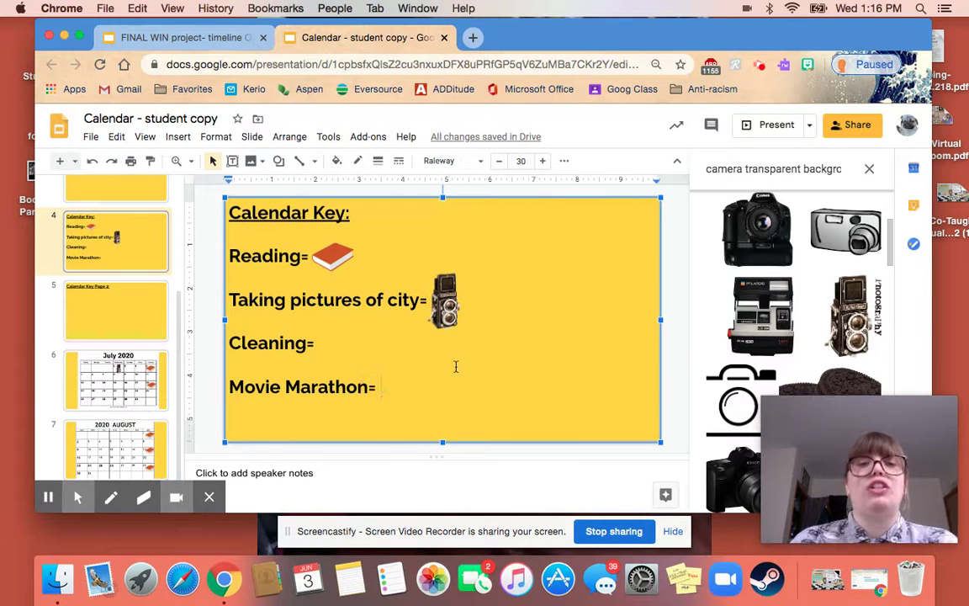
{"action": "left_click", "coordinate": [124, 454]}
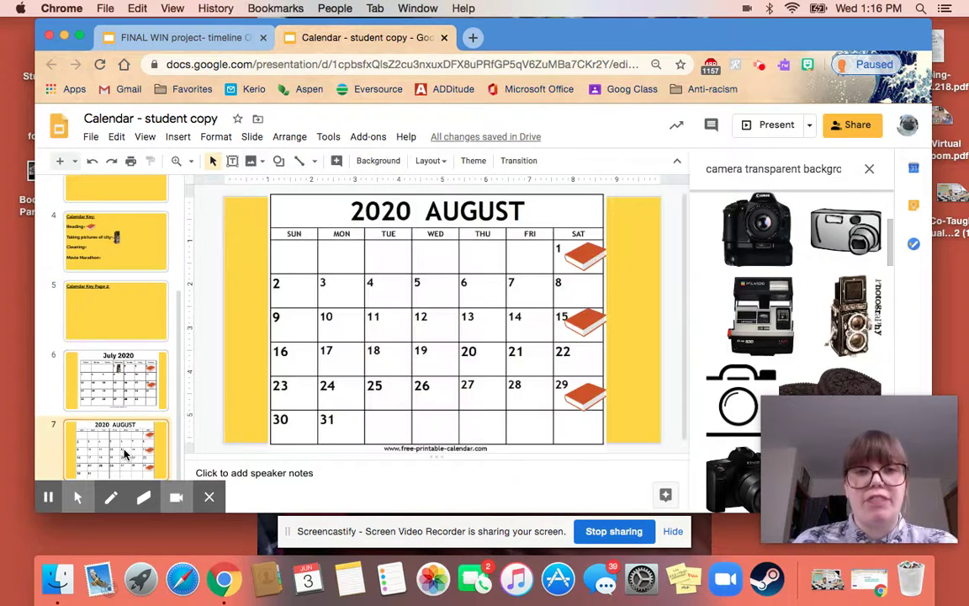
{"action": "left_click", "coordinate": [117, 385]}
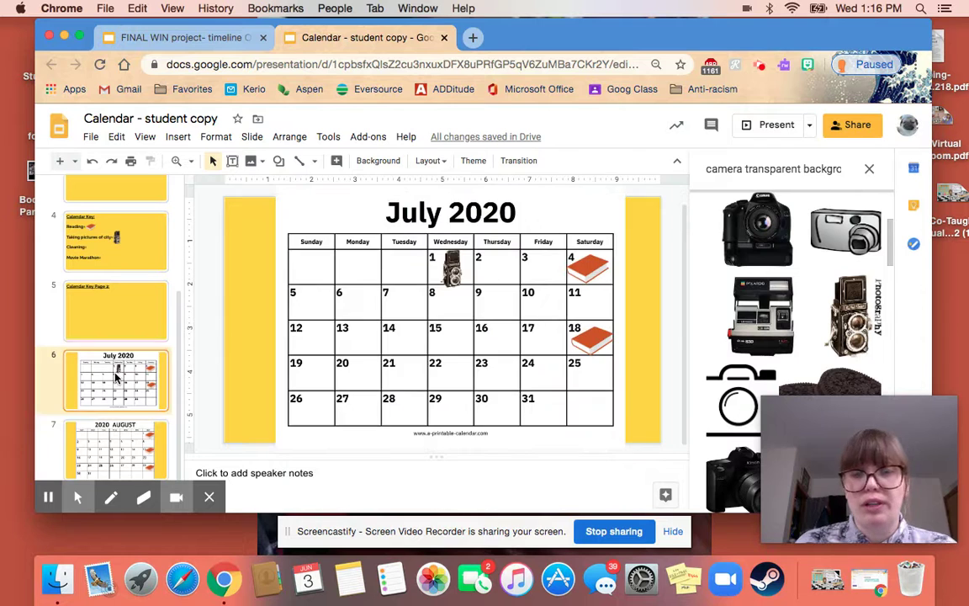
{"action": "left_click", "coordinate": [115, 220]}
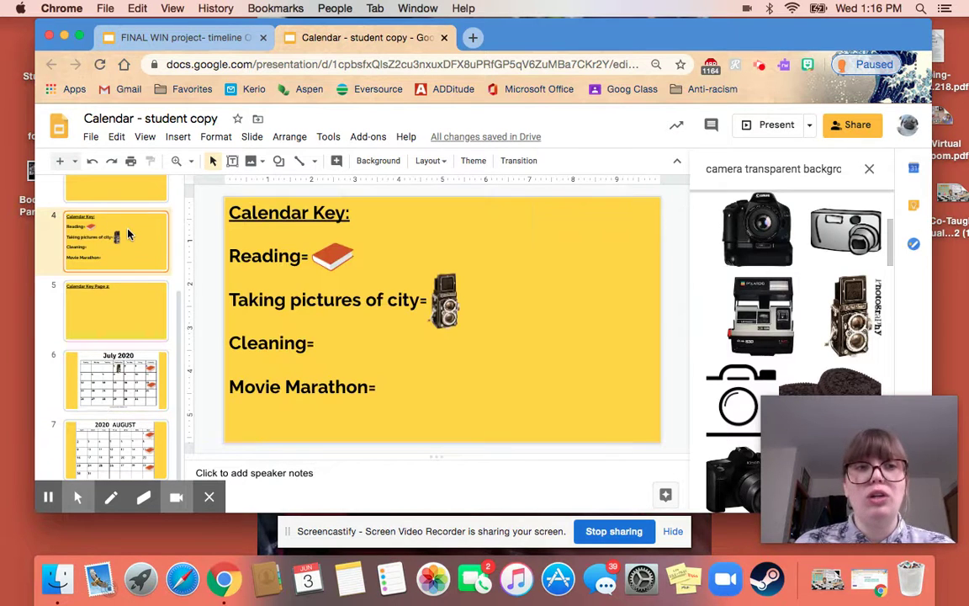
- Add a new slide after the Calendar Key Page 2 slide and delete it again
{"action": "left_click", "coordinate": [117, 315]}
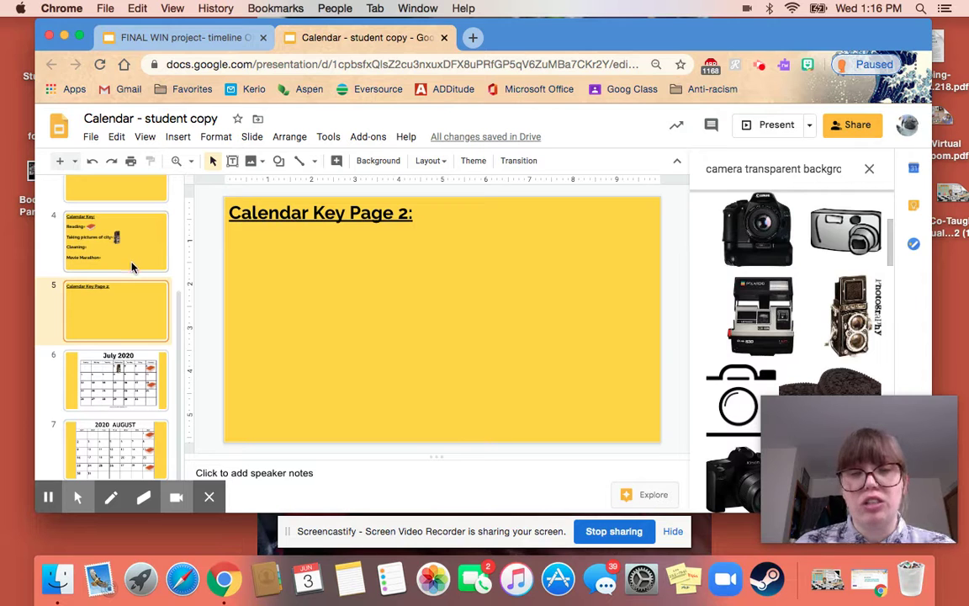
{"action": "left_click", "coordinate": [133, 251]}
{"action": "left_click", "coordinate": [115, 291]}
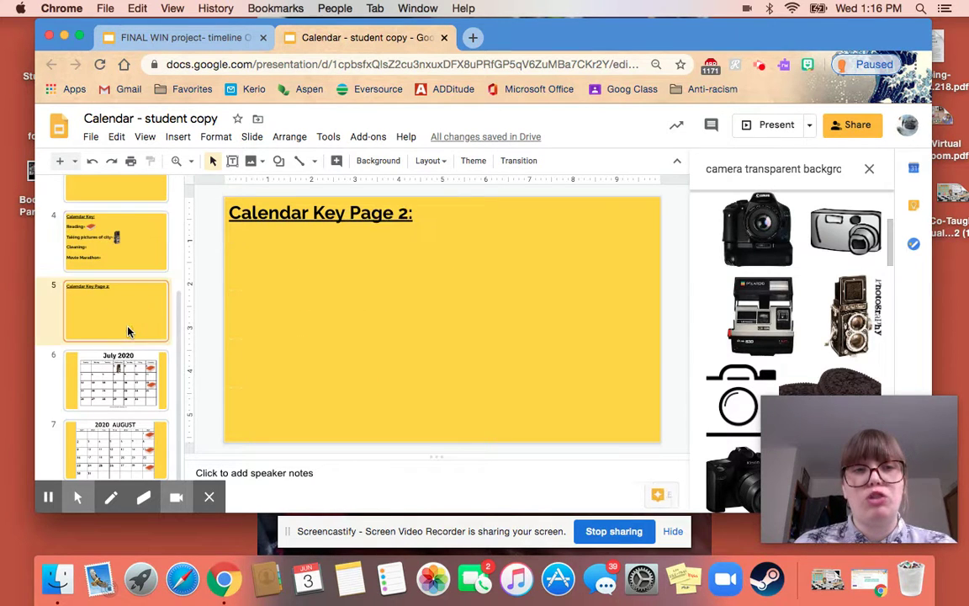
{"action": "left_click", "coordinate": [61, 165]}
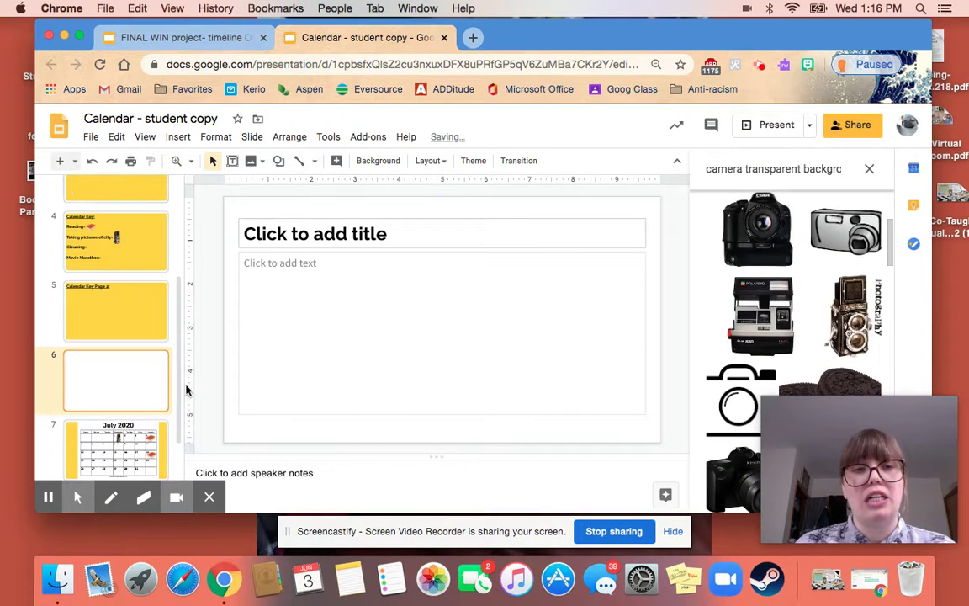
{"action": "left_click", "coordinate": [342, 296]}
{"action": "left_click", "coordinate": [395, 161]}
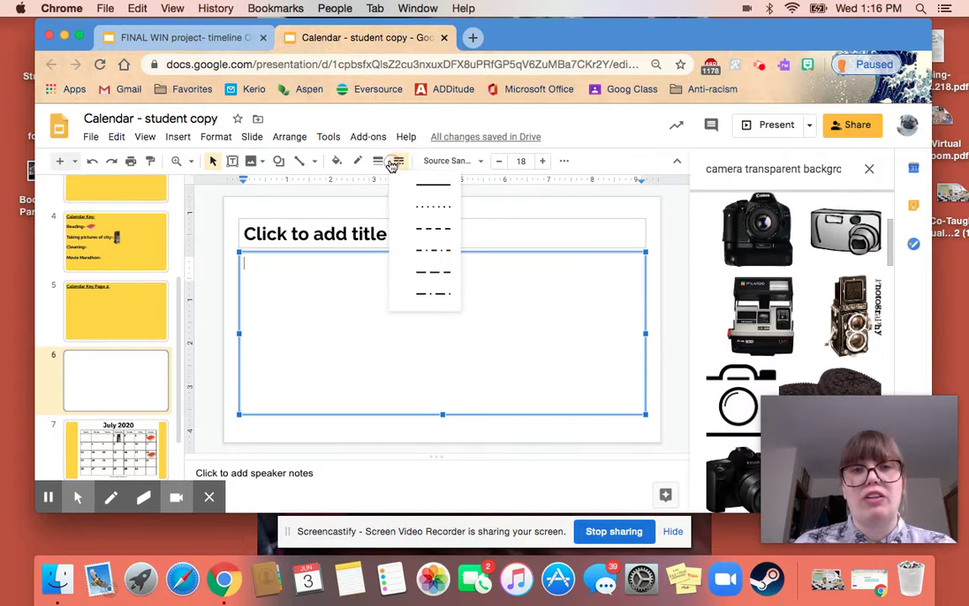
{"action": "left_click", "coordinate": [291, 281]}
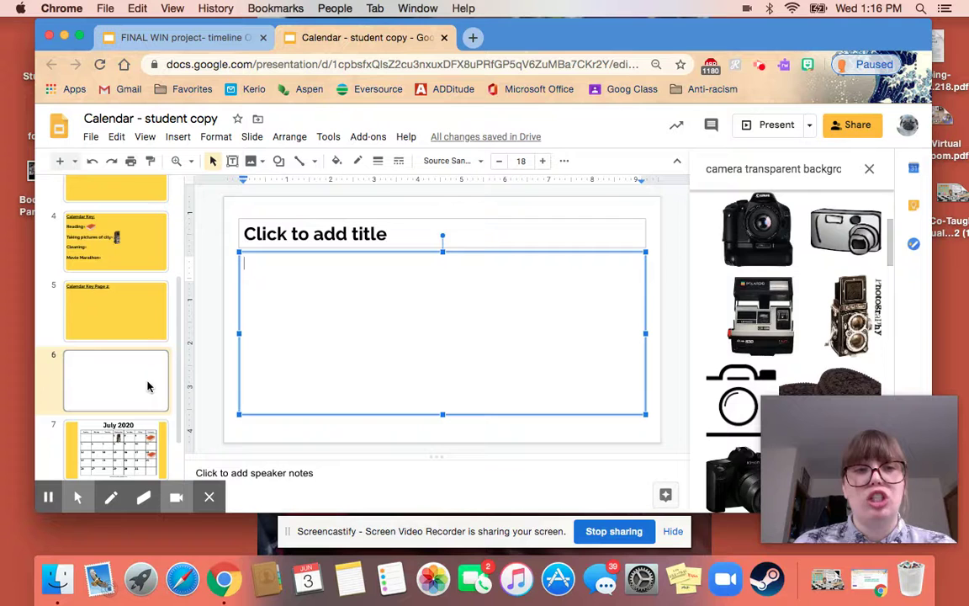
{"action": "key", "text": "Escape"}
{"action": "key", "text": "Escape"}
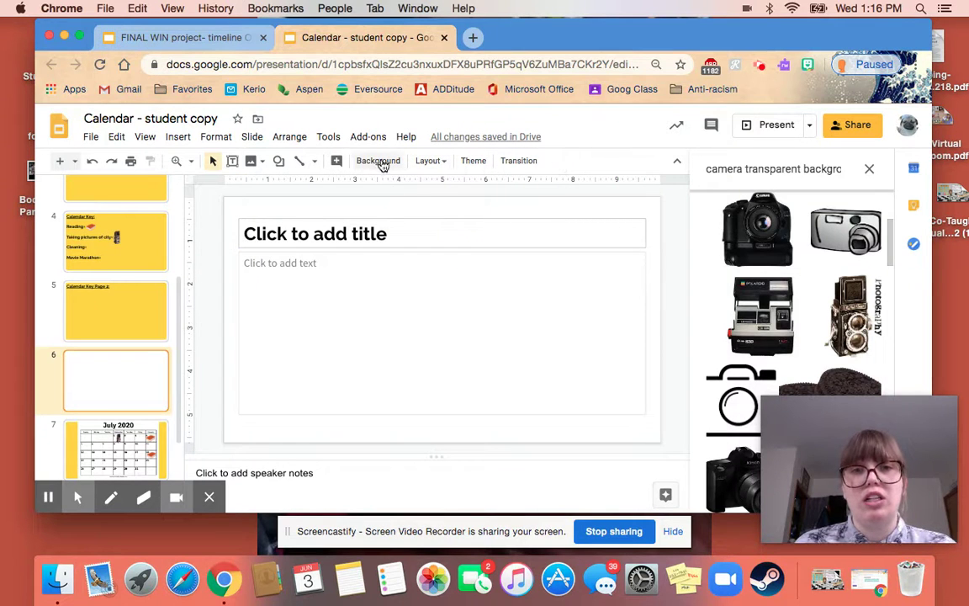
{"action": "key", "text": "Delete"}
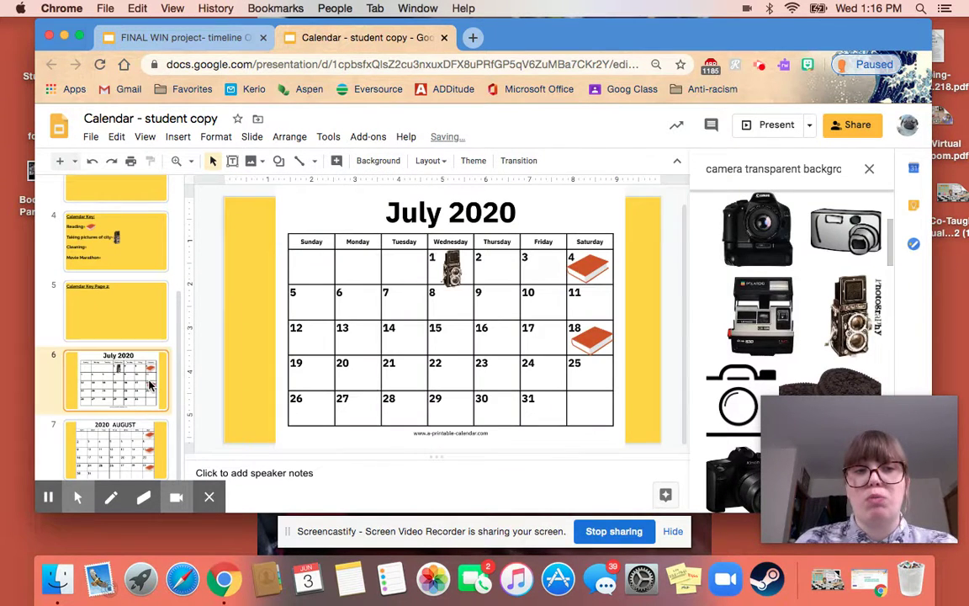
- Switch to the "FINAL WIN project- timeline OR calendar" presentation and examine both pages of the teacher's example calendar key
{"action": "left_click", "coordinate": [202, 37]}
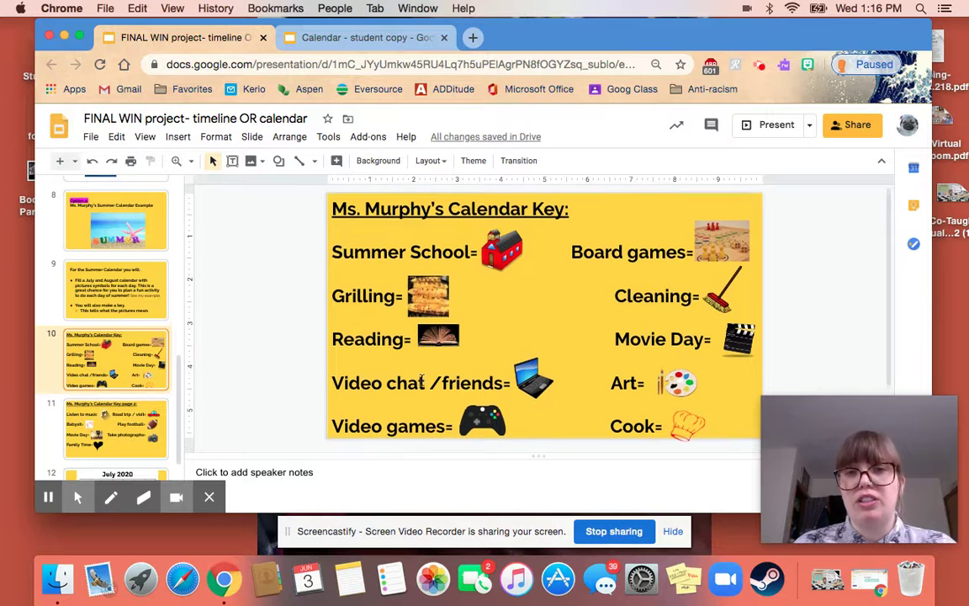
{"action": "left_click", "coordinate": [93, 408]}
{"action": "left_click", "coordinate": [118, 326]}
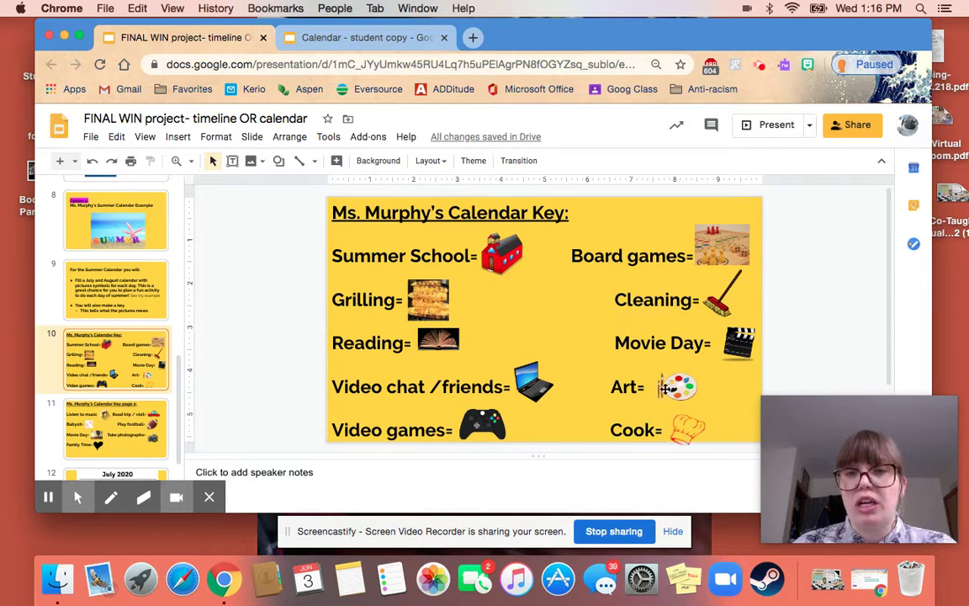
{"action": "left_click", "coordinate": [126, 412]}
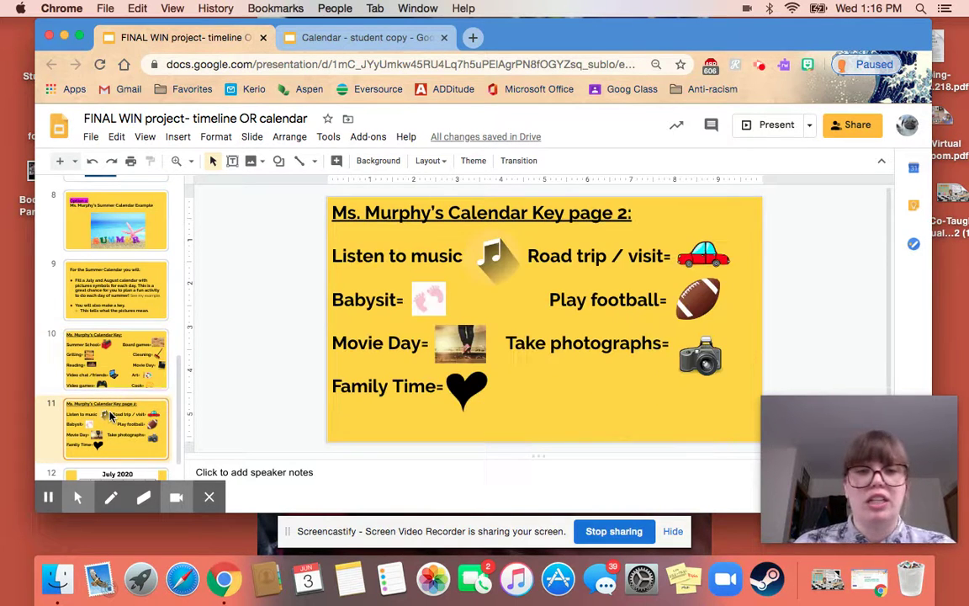
{"action": "scroll", "coordinate": [108, 371], "scroll_direction": "down", "scroll_amount": 2}
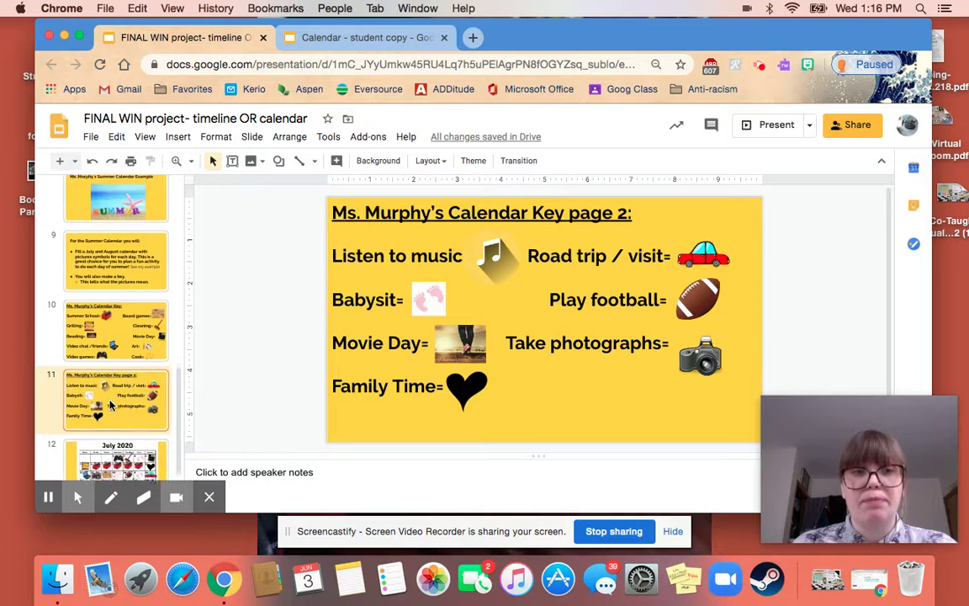
- Examine the example July 2020 calendar, including the clapperboard picture on Saturday 4 and the car on Saturday 18
{"action": "left_click", "coordinate": [114, 439]}
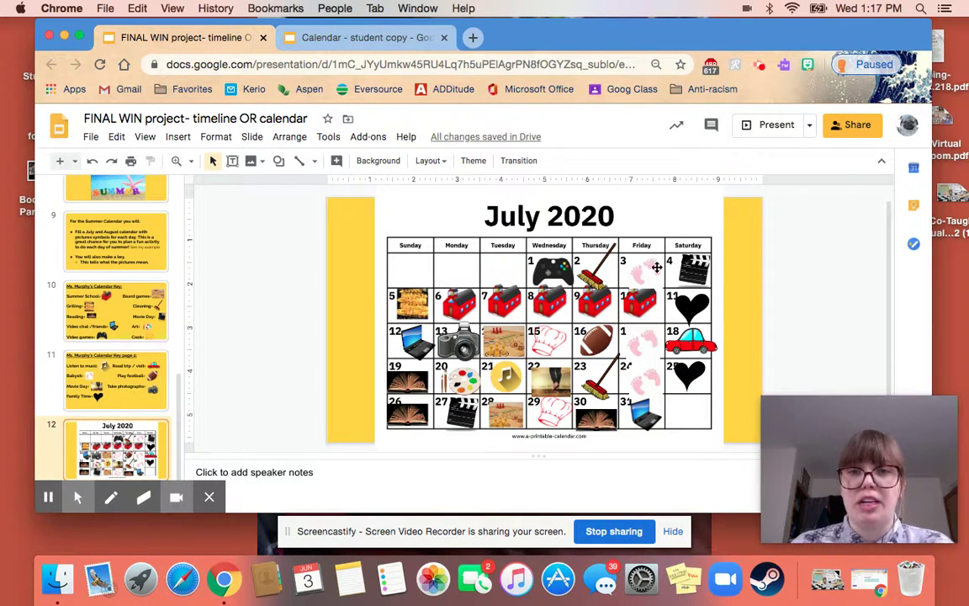
{"action": "left_click", "coordinate": [697, 271]}
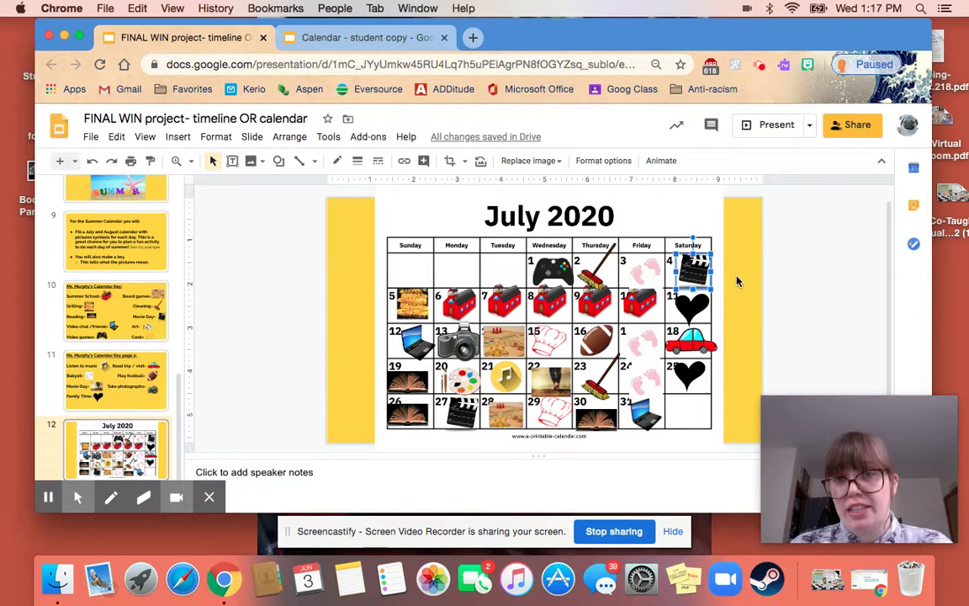
{"action": "left_click", "coordinate": [668, 248]}
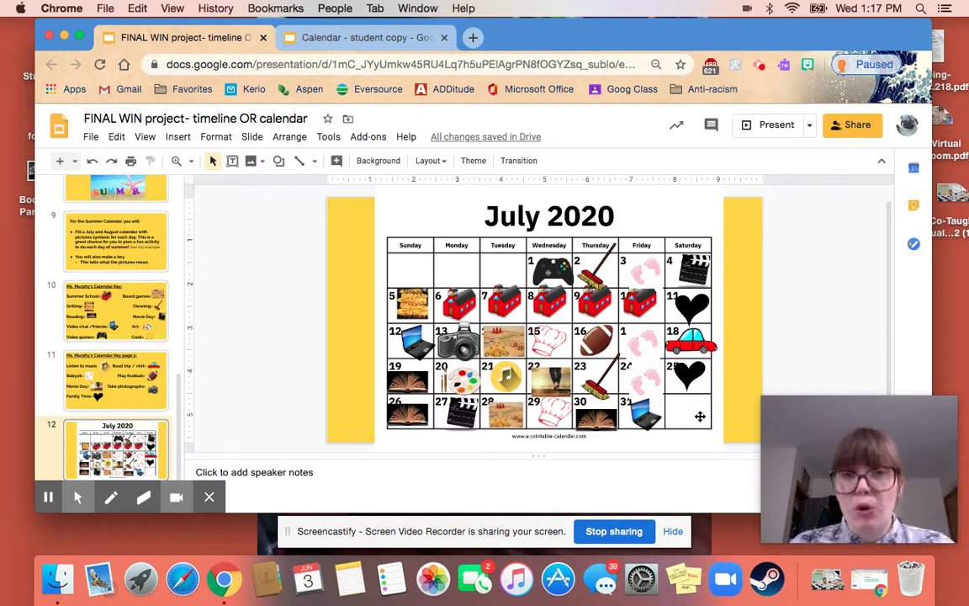
{"action": "left_click", "coordinate": [699, 340]}
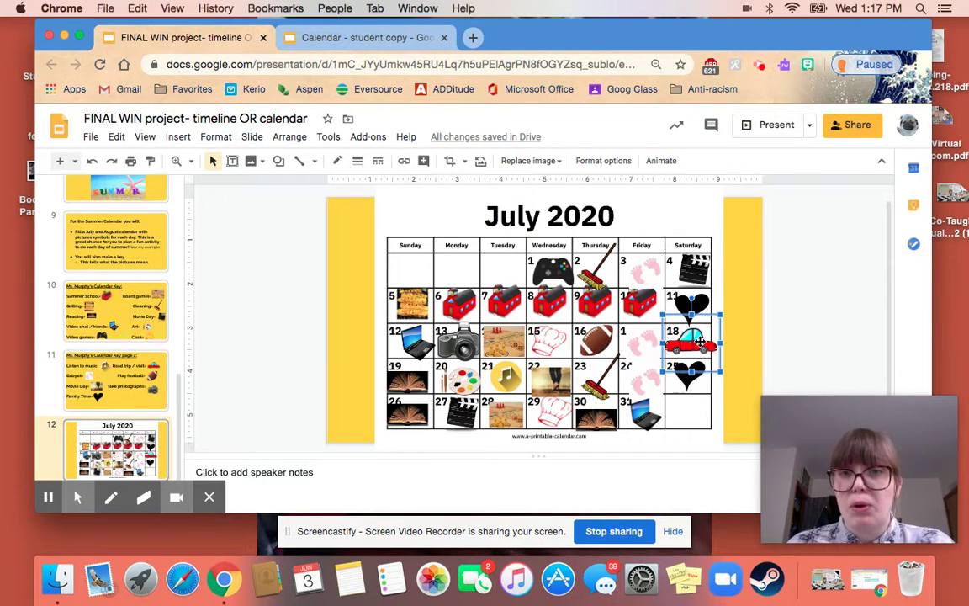
{"action": "left_click", "coordinate": [728, 428]}
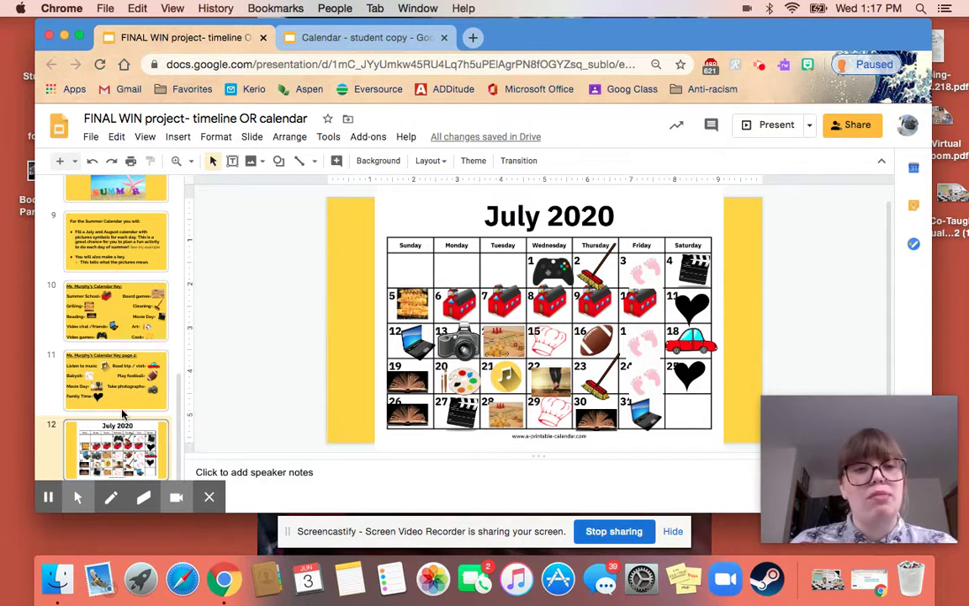
- Compare the two example key slides with the "For the Summer Calendar you will" instructions slide
{"action": "left_click", "coordinate": [119, 261]}
{"action": "left_click", "coordinate": [114, 312]}
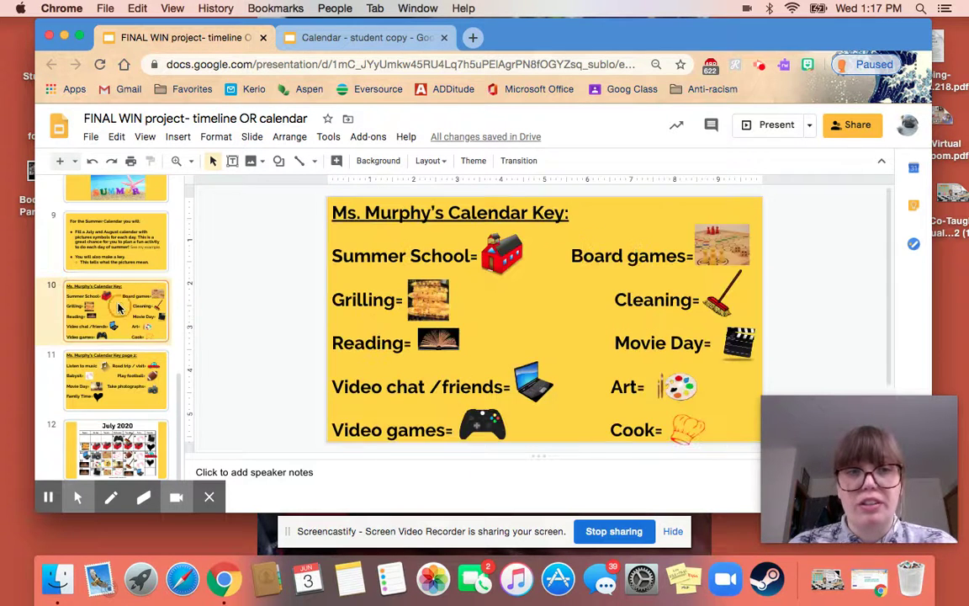
{"action": "left_click", "coordinate": [123, 380]}
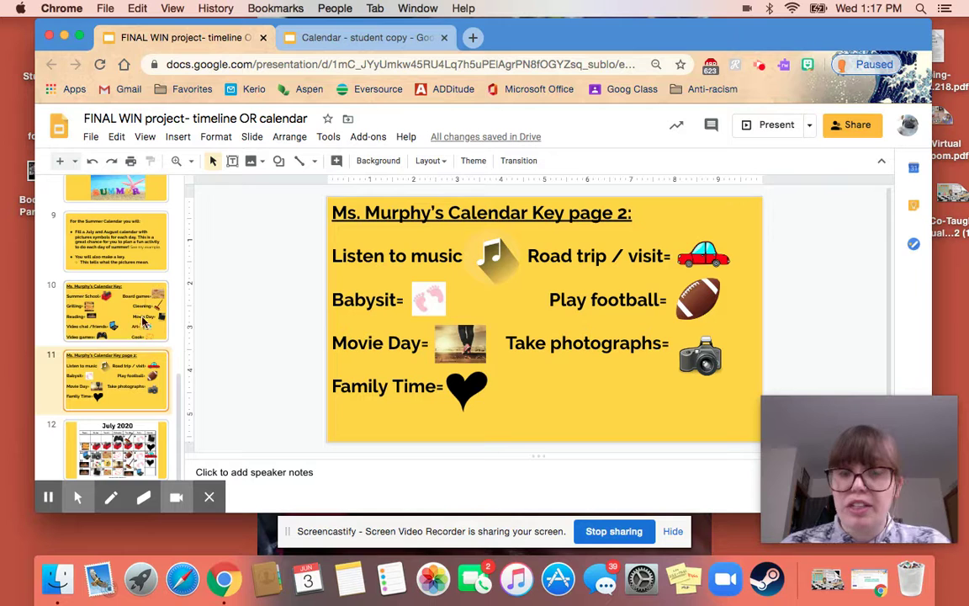
{"action": "left_click", "coordinate": [94, 296]}
{"action": "left_click", "coordinate": [132, 251]}
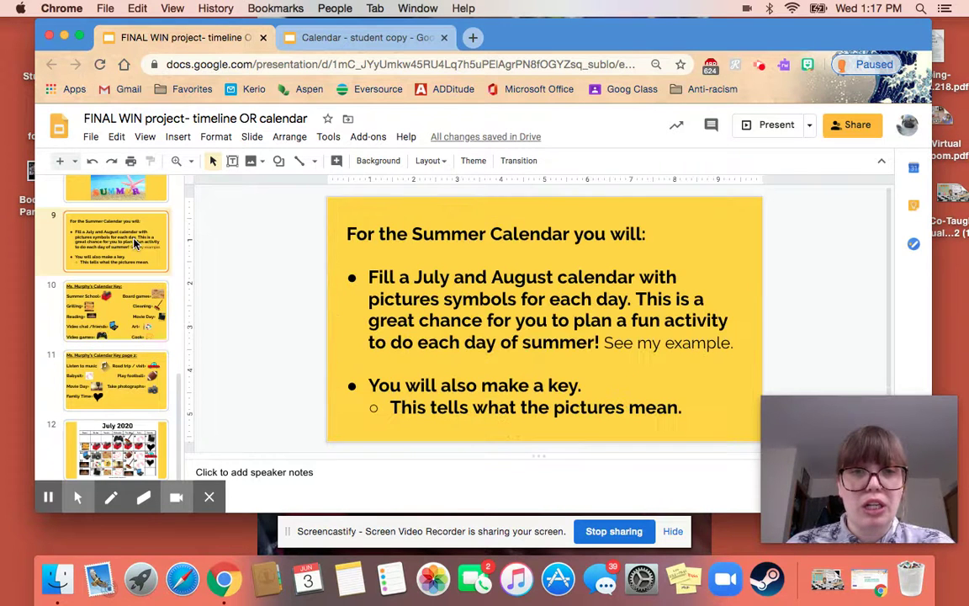
{"action": "left_click", "coordinate": [117, 364]}
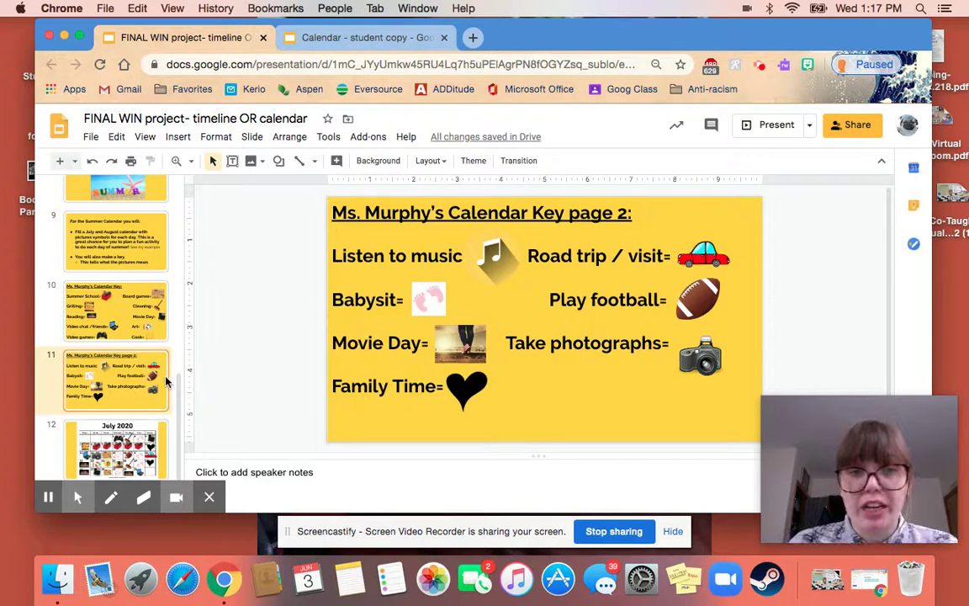
- Switch to the "Calendar - student copy" presentation and review its July and August calendars and both calendar key slides
{"action": "left_click", "coordinate": [282, 37]}
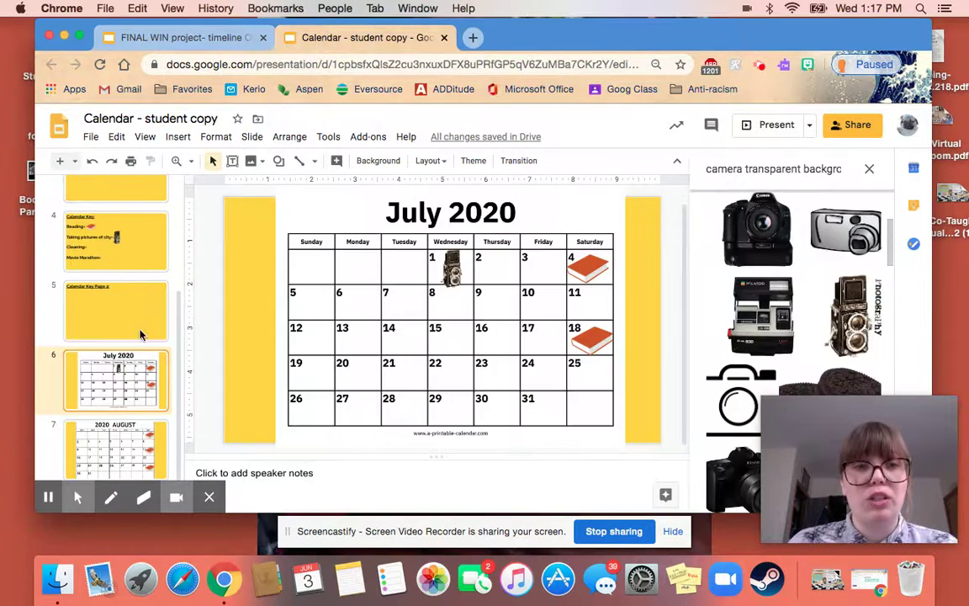
{"action": "left_click", "coordinate": [120, 376]}
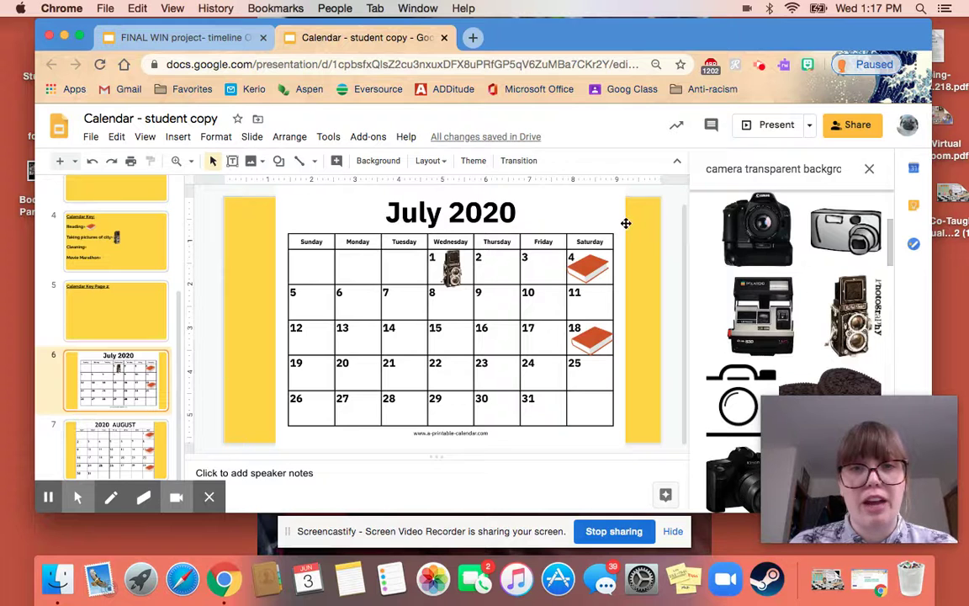
{"action": "mouse_move", "coordinate": [142, 451]}
{"action": "key", "text": "Down"}
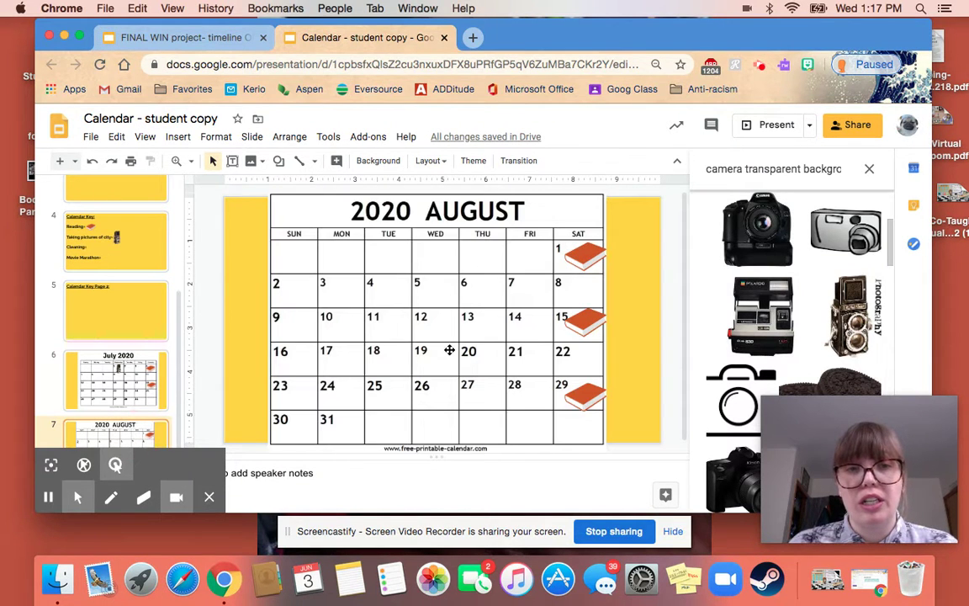
{"action": "left_click", "coordinate": [79, 211]}
{"action": "left_click", "coordinate": [88, 287]}
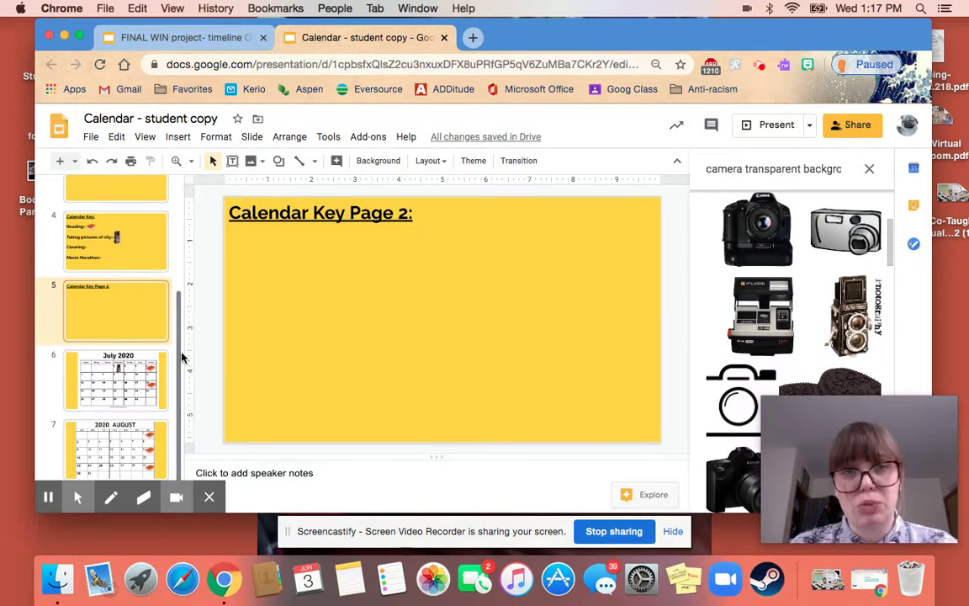
{"action": "scroll", "coordinate": [134, 234], "scroll_direction": "up", "scroll_amount": 3}
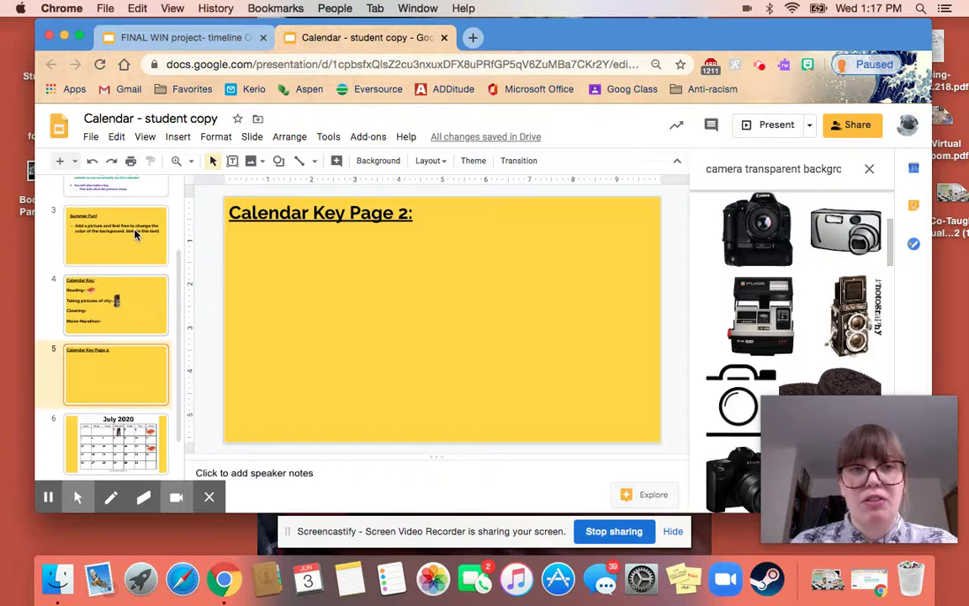
{"action": "scroll", "coordinate": [134, 234], "scroll_direction": "down", "scroll_amount": 1}
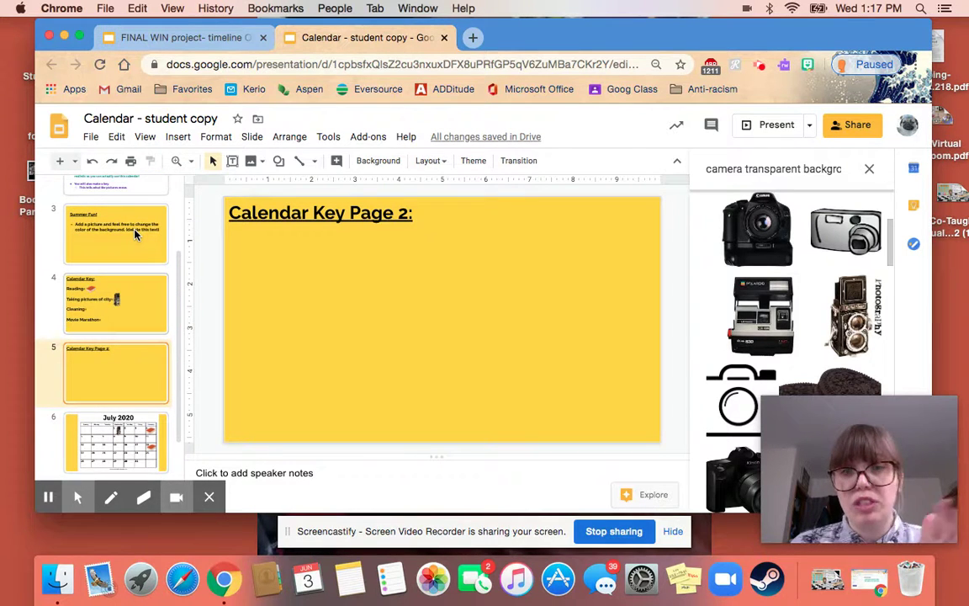
{"action": "scroll", "coordinate": [134, 234], "scroll_direction": "up", "scroll_amount": 1}
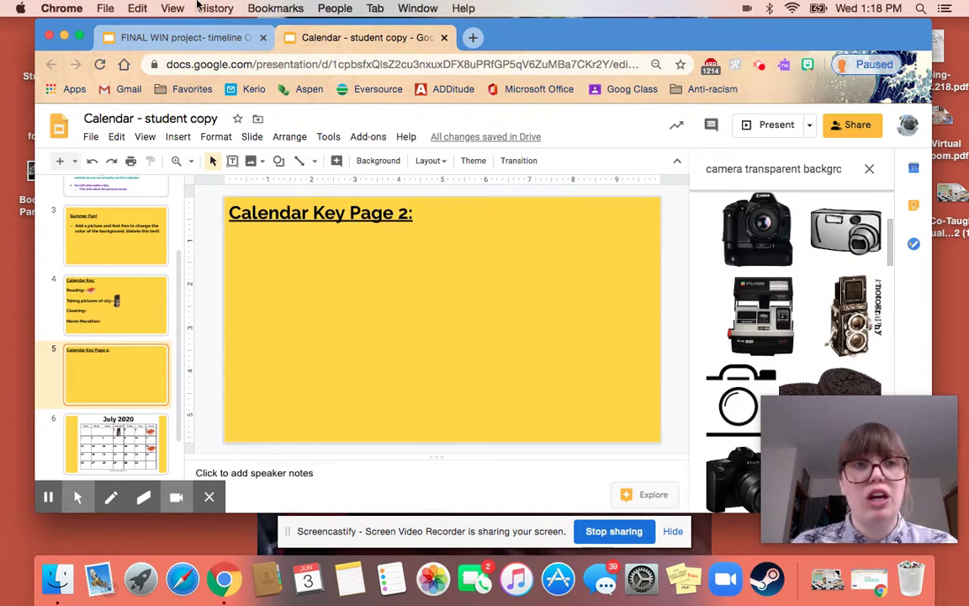
- Return to the "FINAL WIN project- timeline OR calendar" presentation and look through its example slides
{"action": "left_click", "coordinate": [182, 37]}
{"action": "scroll", "coordinate": [114, 278], "scroll_direction": "up", "scroll_amount": 1}
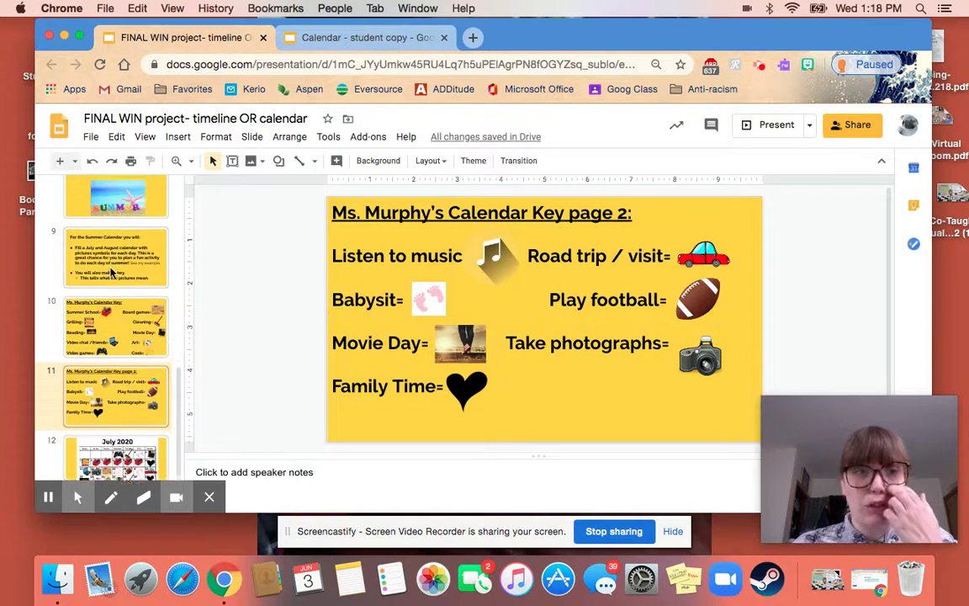